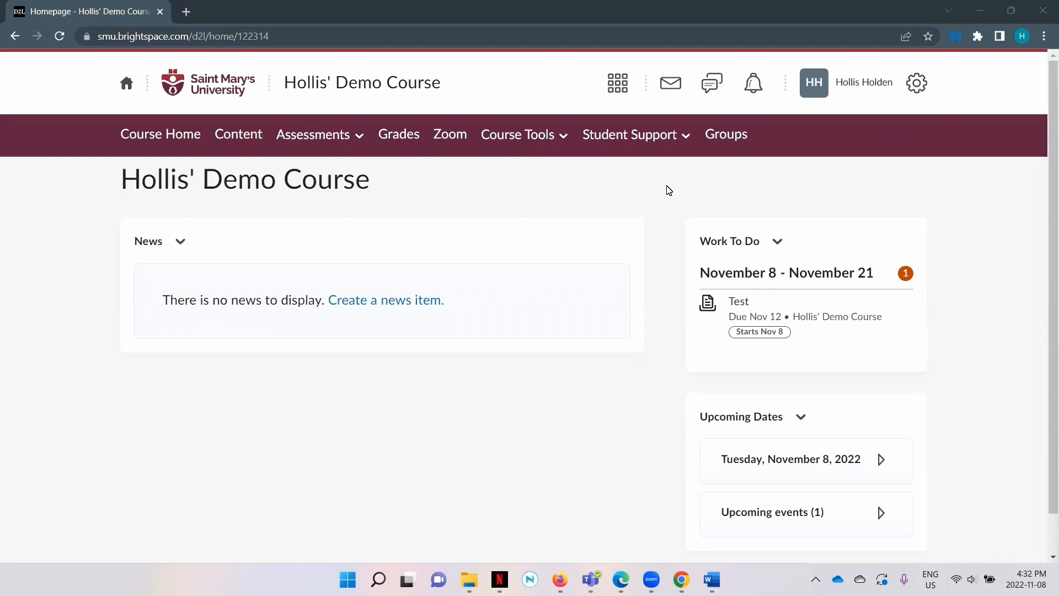
- Create a new rubric in the course's Rubrics tool and name it "New Rubric"
left_click(333, 138)
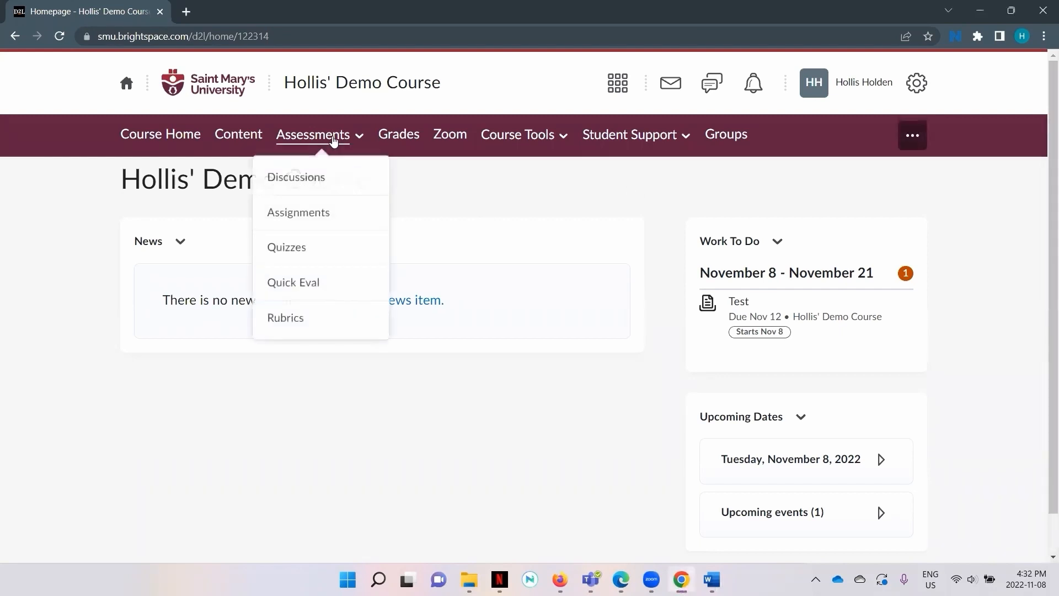
left_click(326, 319)
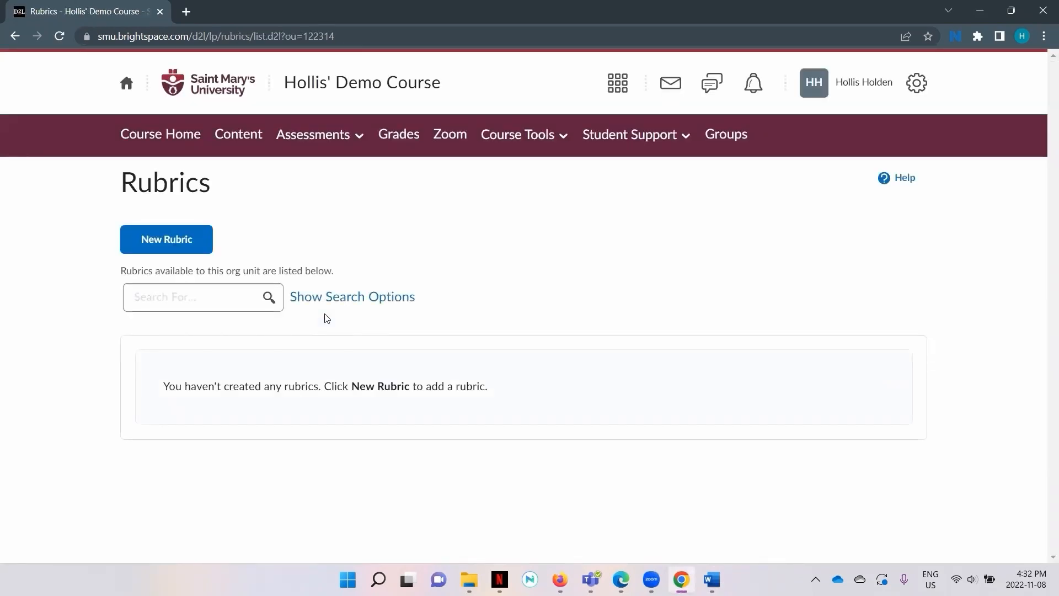
left_click(200, 236)
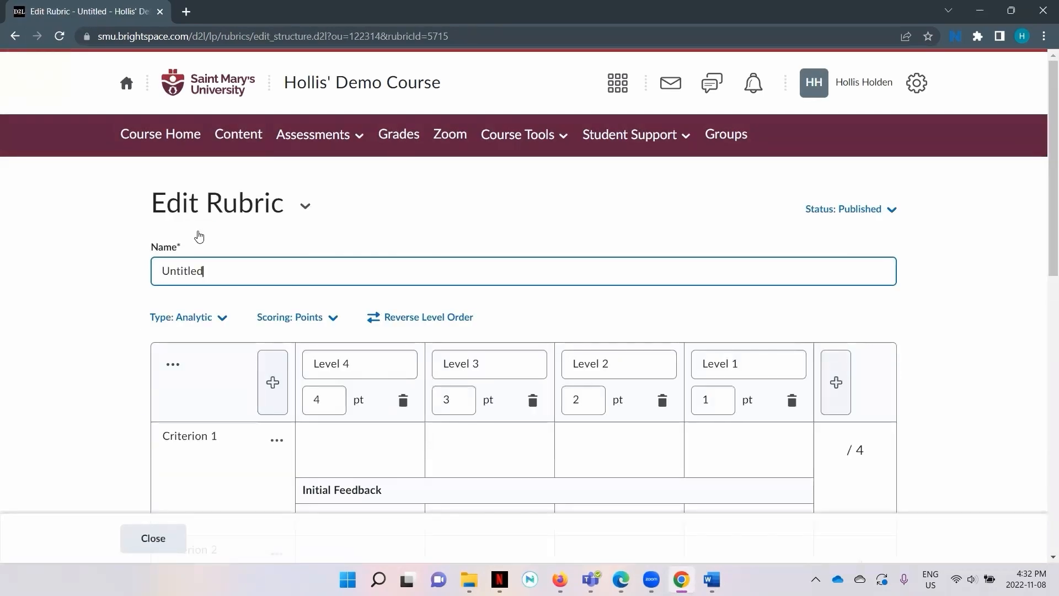
left_click_drag(229, 269, 153, 281)
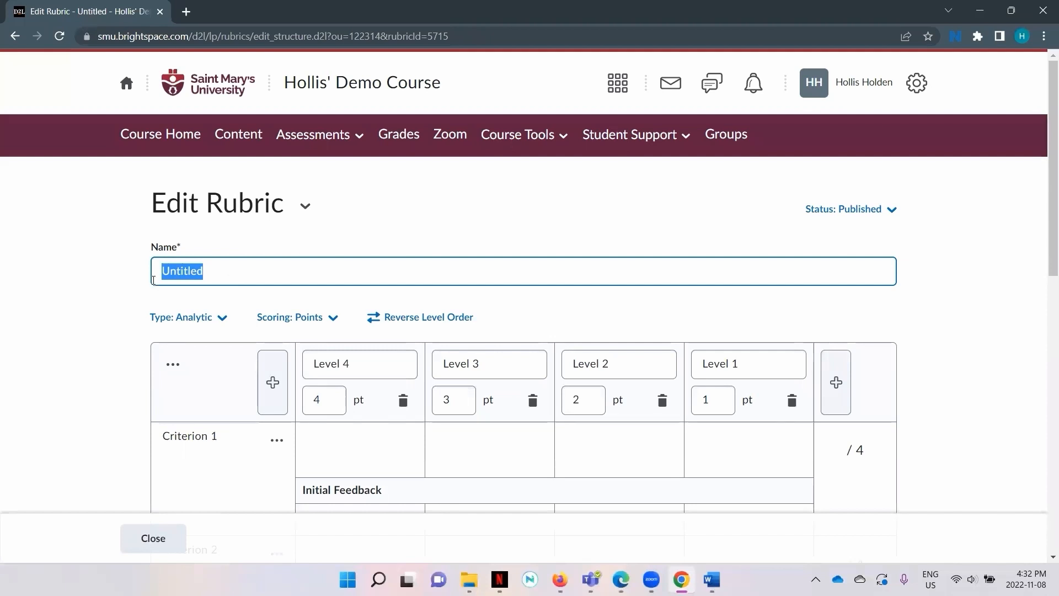
type("New Rubric")
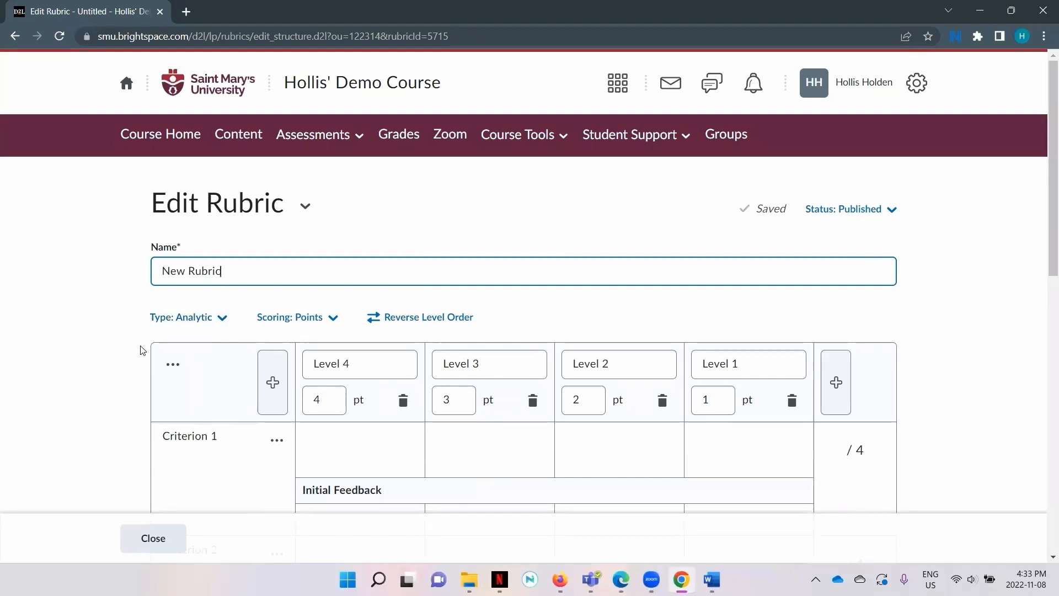
- Add another criterion row below Criterion 3 in the rubric
scroll(140, 350, "down", 6)
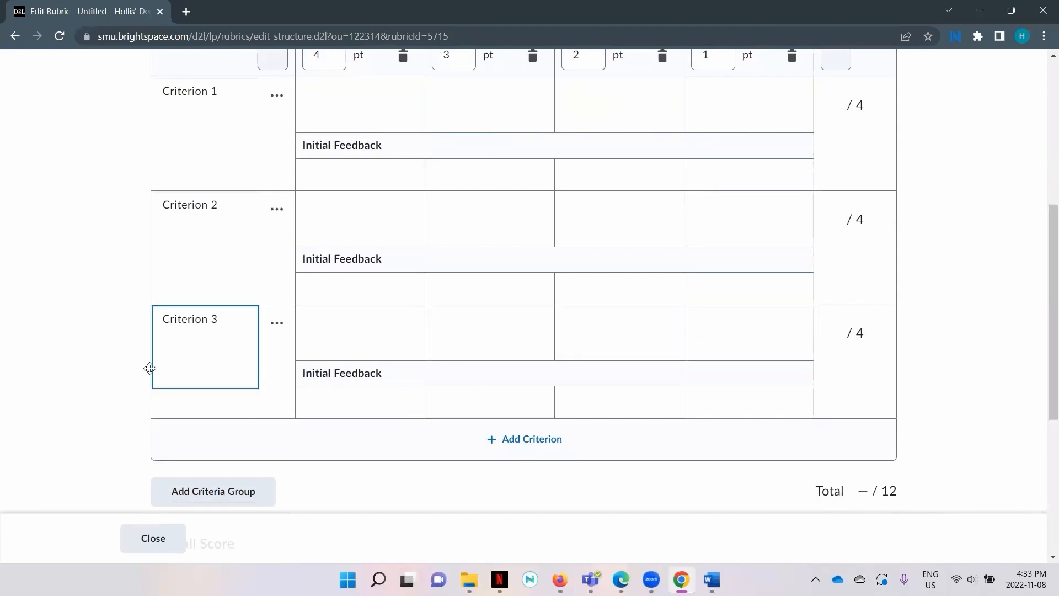
mouse_move(132, 366)
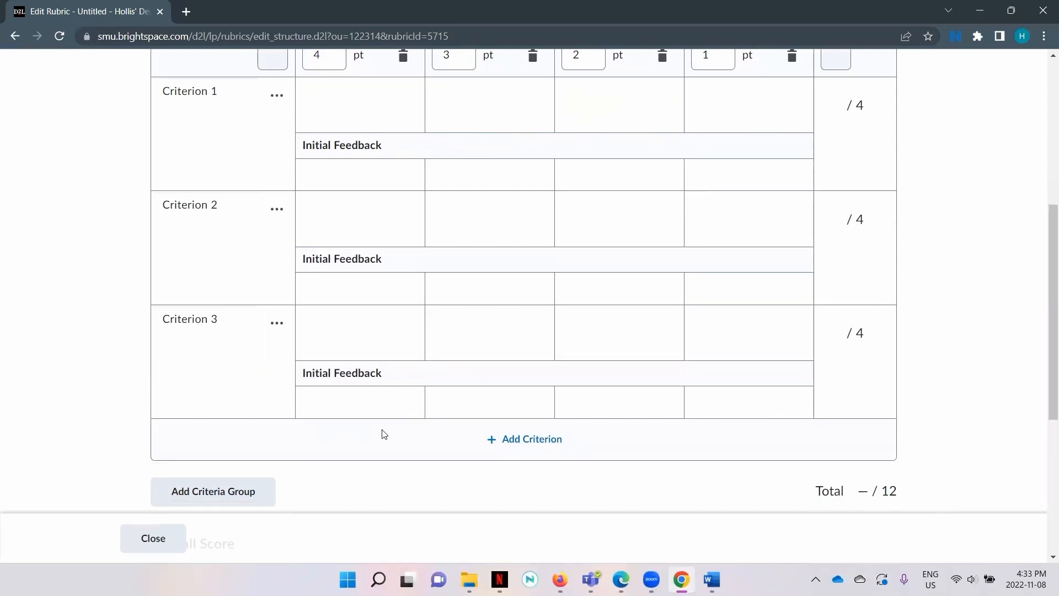
left_click(518, 439)
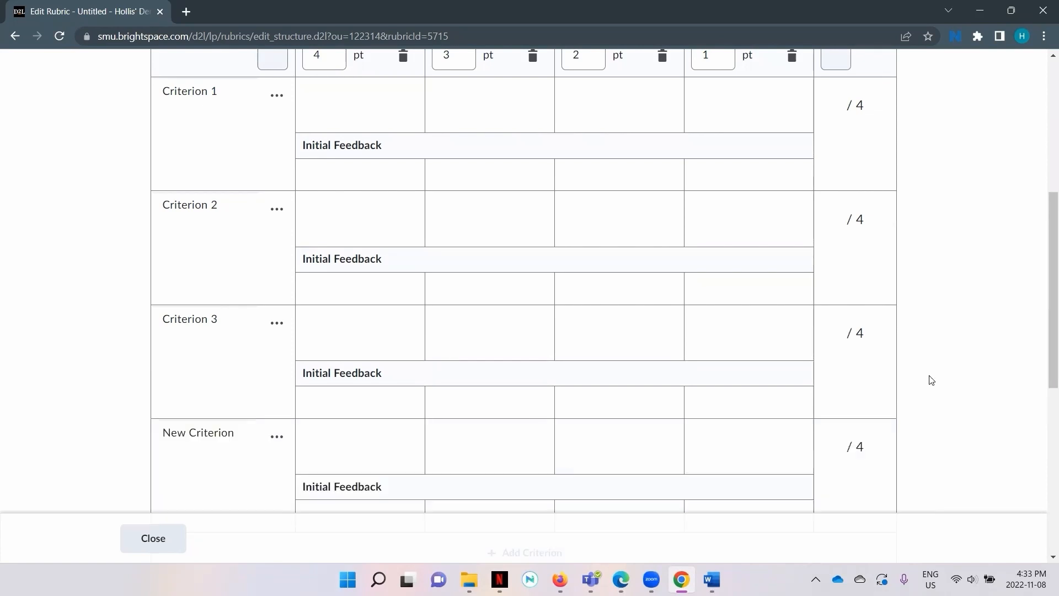
- Add a new achievement level before Level 4 and delete that same level again
scroll(931, 380, "up", 3)
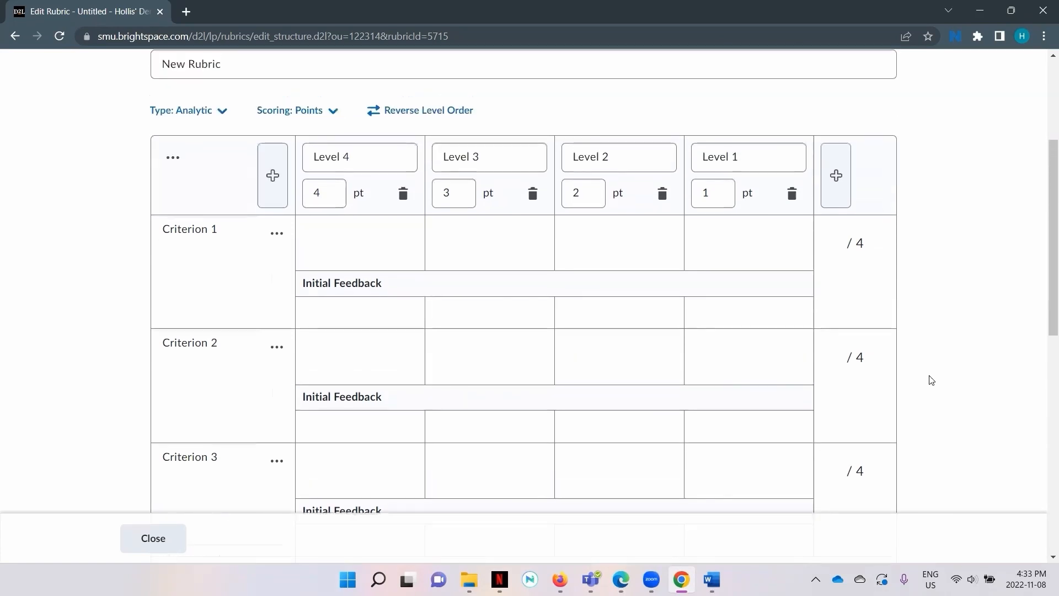
left_click(713, 193)
left_click(629, 197)
left_click(271, 176)
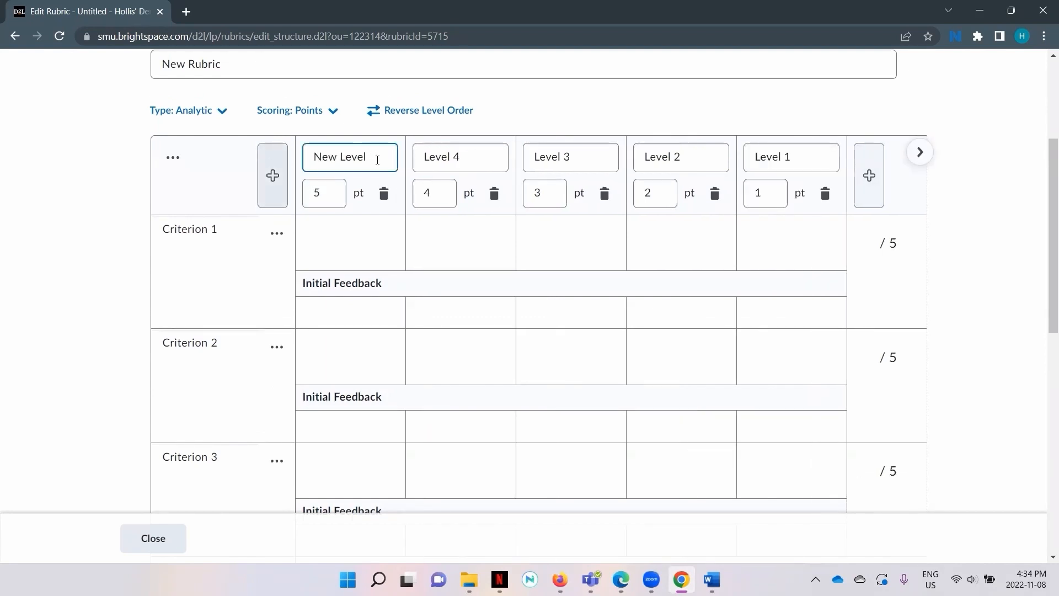
left_click(384, 194)
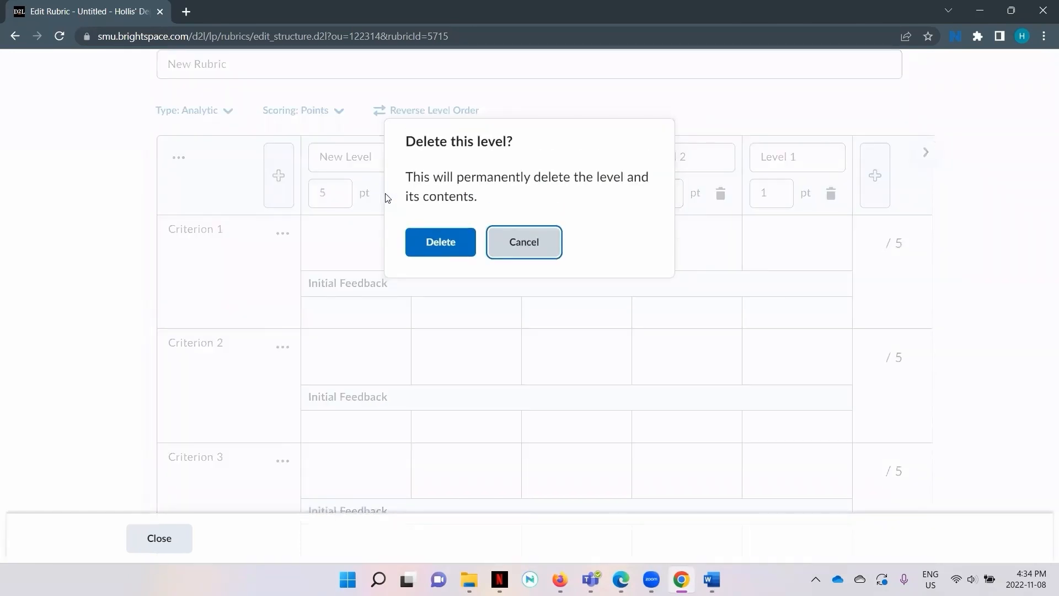
left_click(447, 249)
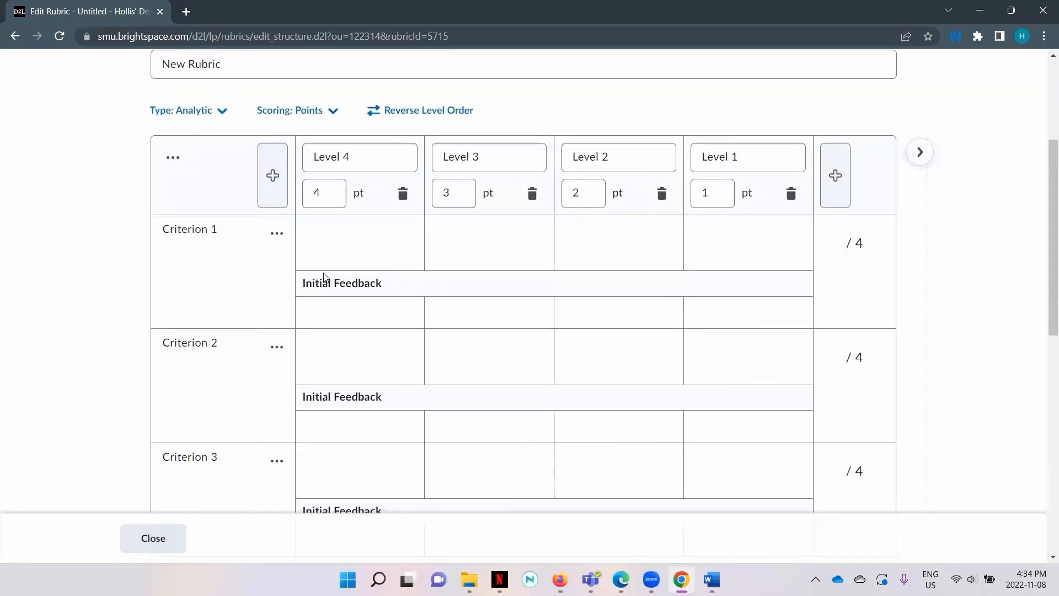
- Delete the New Criterion row below Criterion 3 and confirm the deletion
scroll(324, 276, "down", 4)
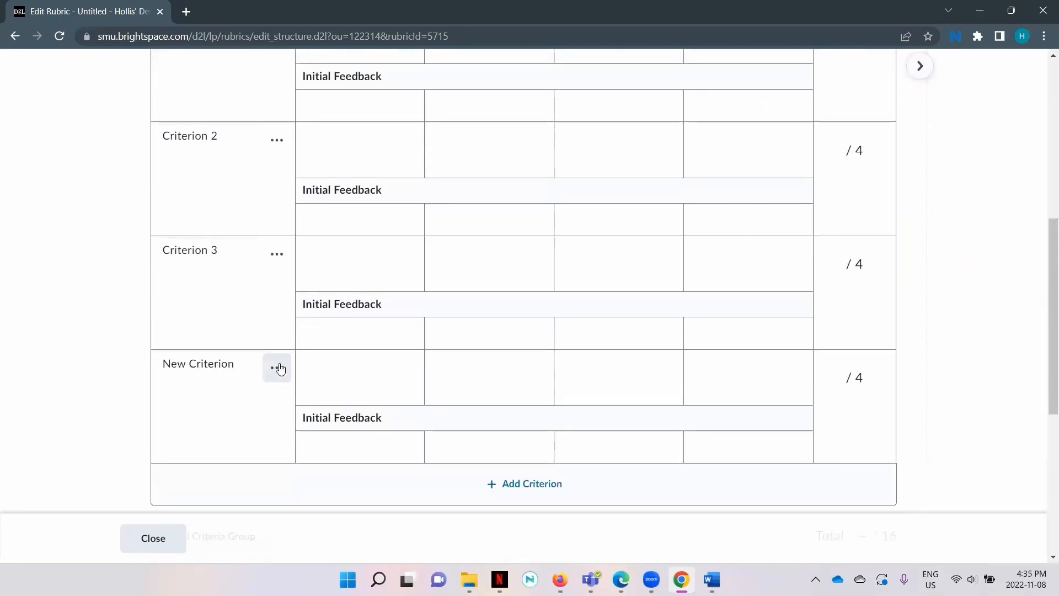
left_click(280, 369)
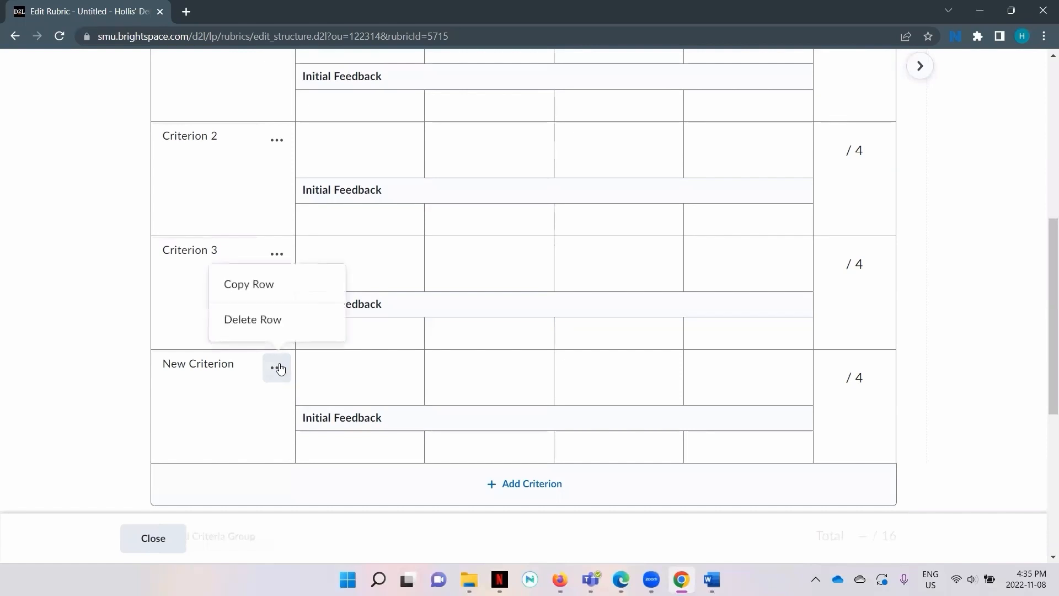
left_click(271, 326)
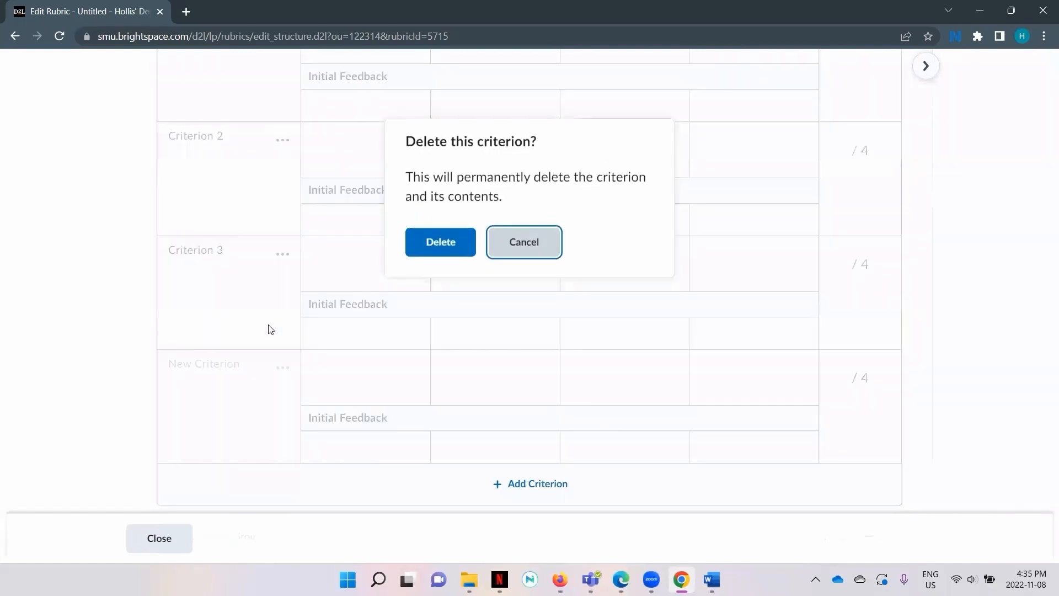
left_click(425, 250)
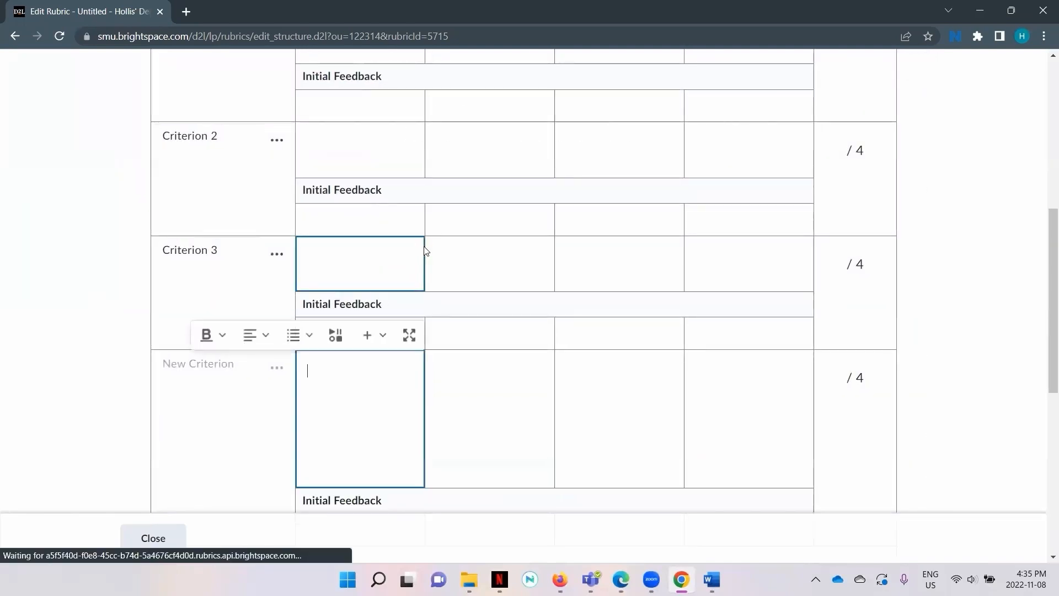
scroll(423, 253, "up", 4)
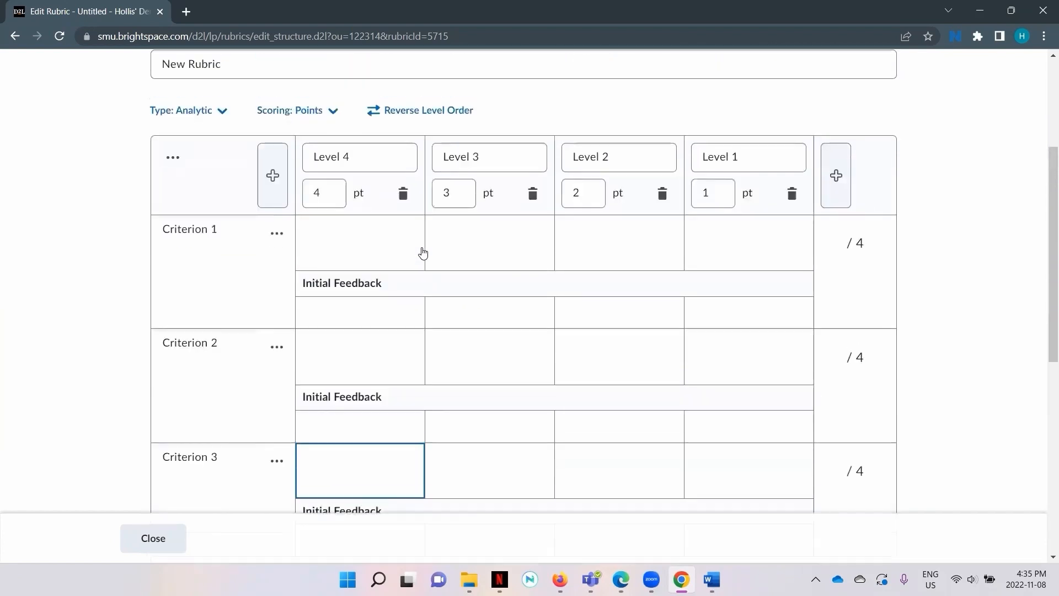
left_click(423, 253)
left_click(455, 243)
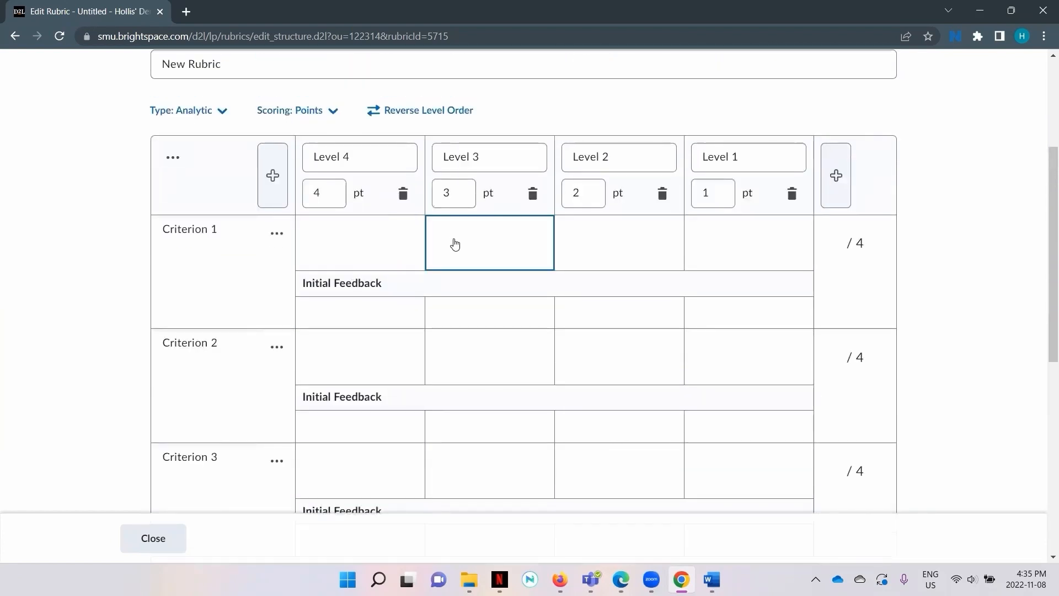
left_click(467, 316)
left_click(405, 324)
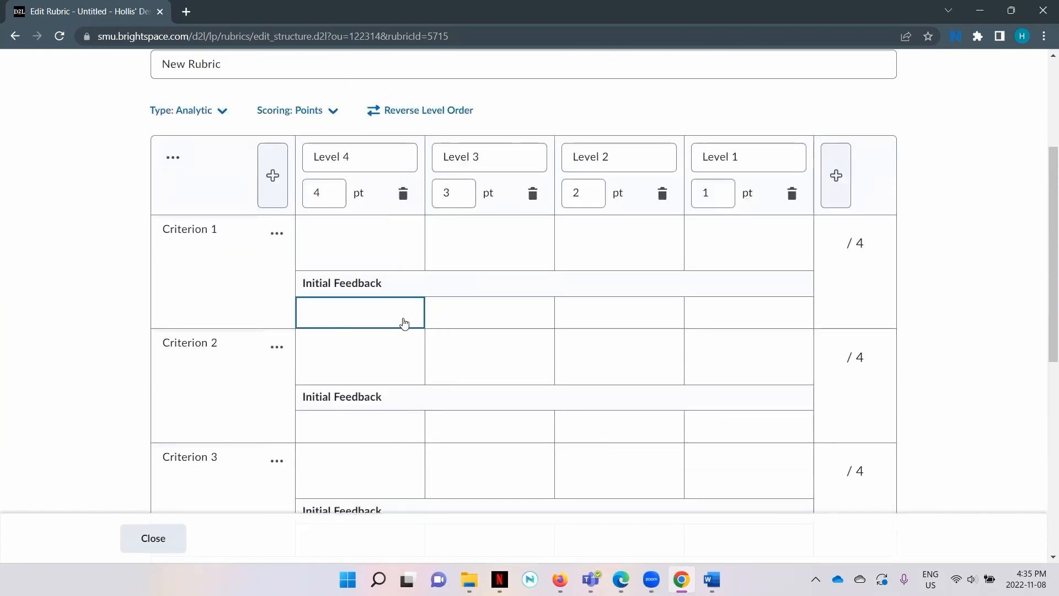
left_click(395, 266)
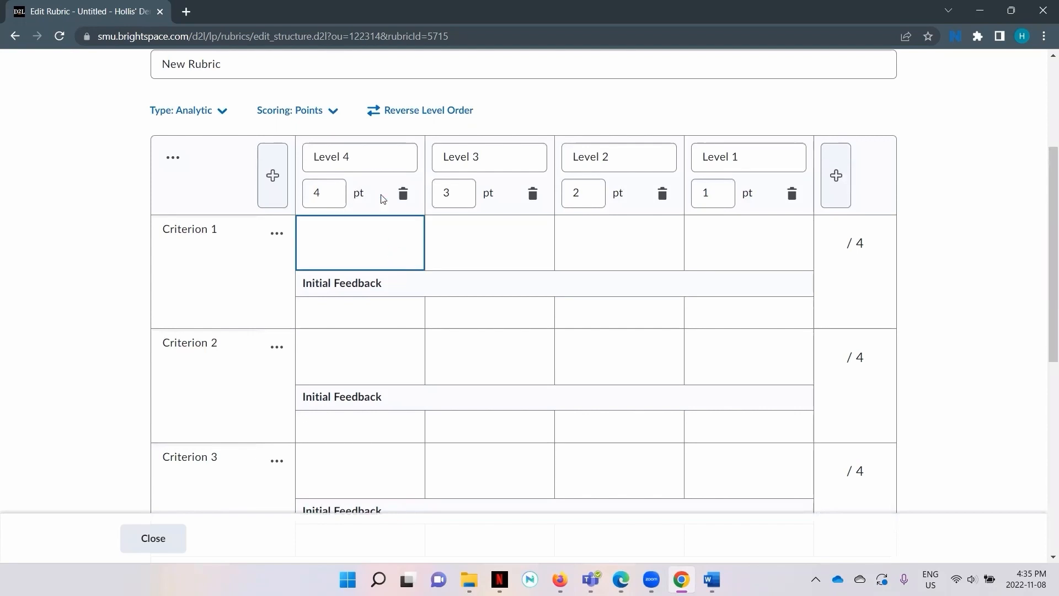
- Rename Level 4 in the criteria table as "Excellent"
left_click(374, 160)
left_click_drag(365, 159, 303, 154)
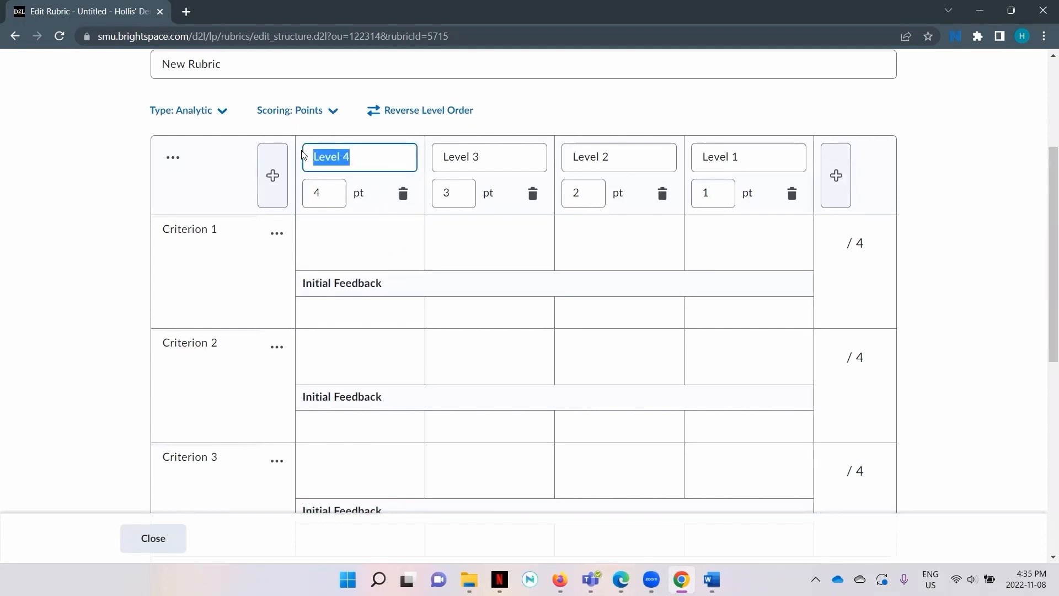
type("Excellent")
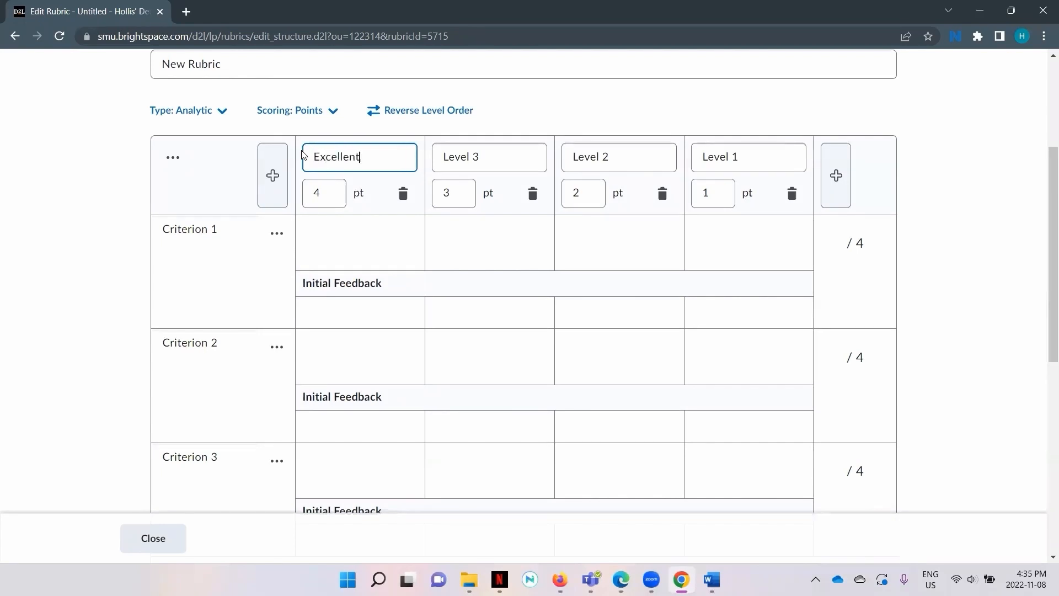
- Enter "Good Job" as the initial feedback for Criterion 1 at the Excellent level
left_click(327, 310)
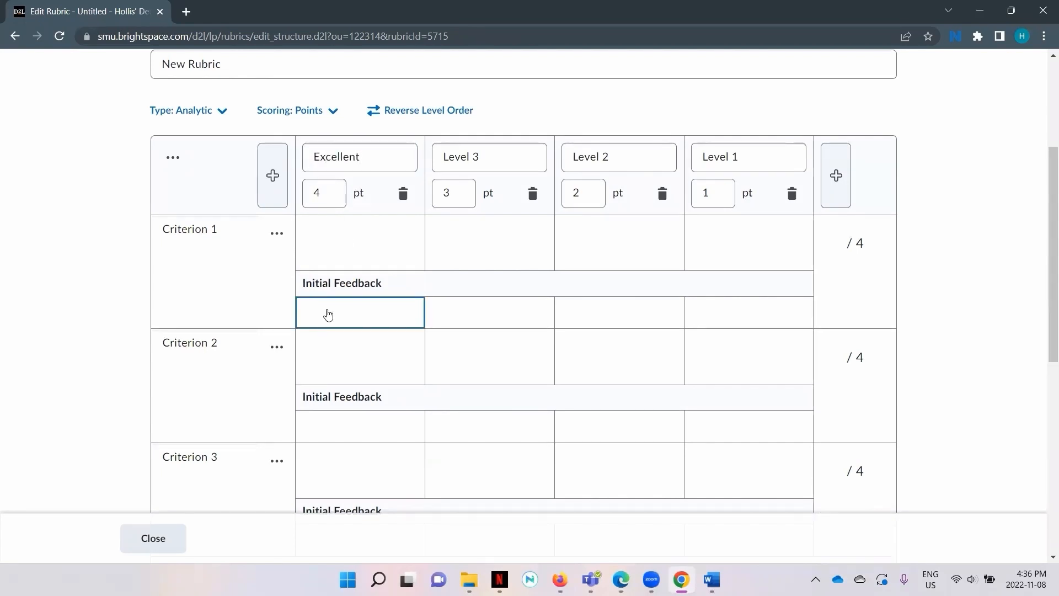
type("G")
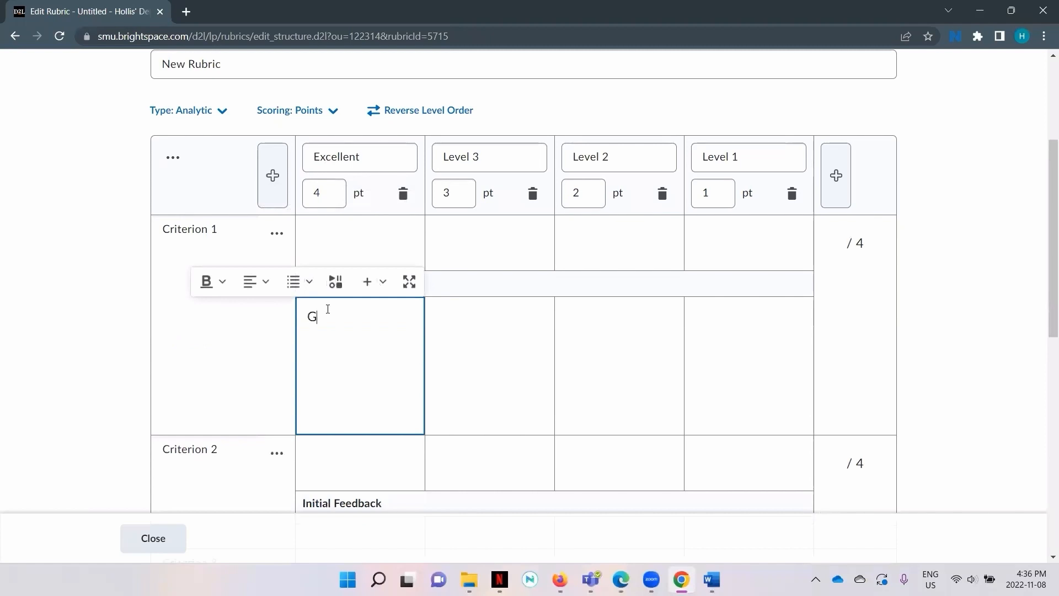
type("ood Job")
- Rename Criterion 1 as "Grammar"
left_click(244, 230)
left_click_drag(244, 230, 156, 227)
type("Grammar")
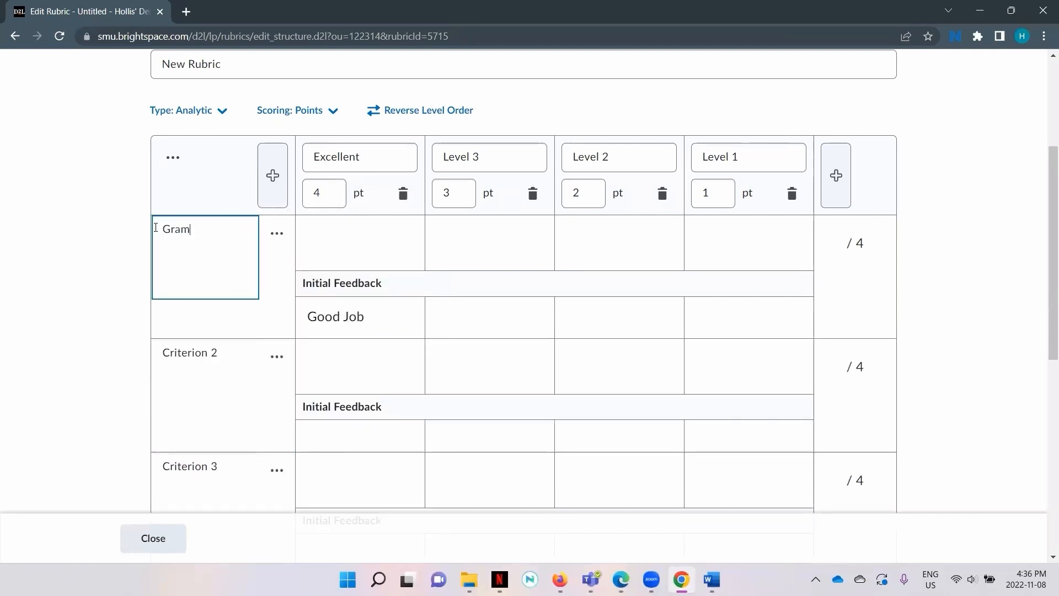
key("BackSpace")
type("r")
- Describe the Excellent level of the Grammar criterion as "Perfect grammar, no typos, great use of MLA"
left_click(356, 231)
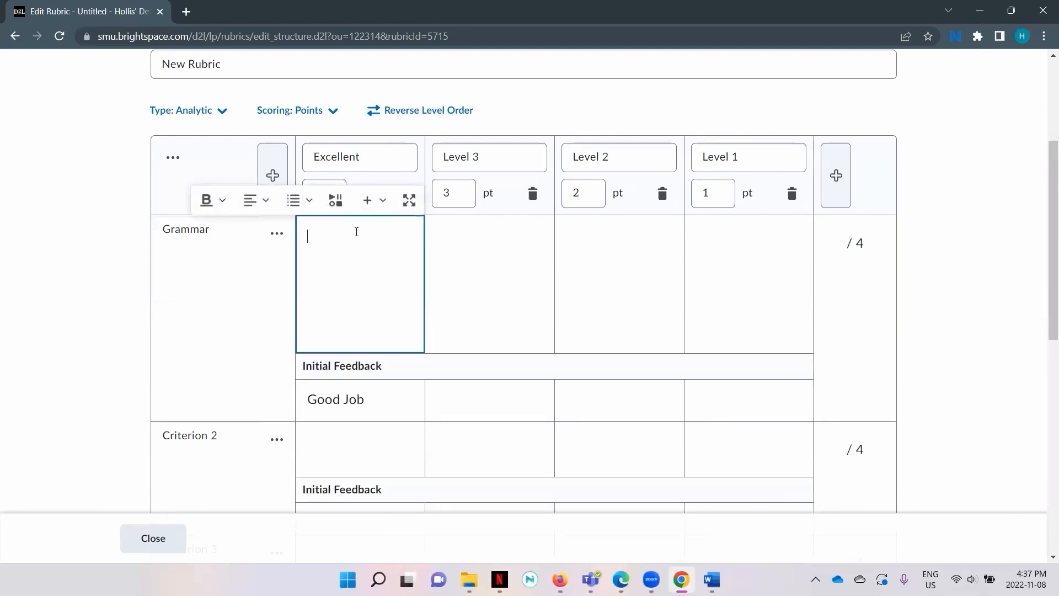
type("Perfect grammar, no typos")
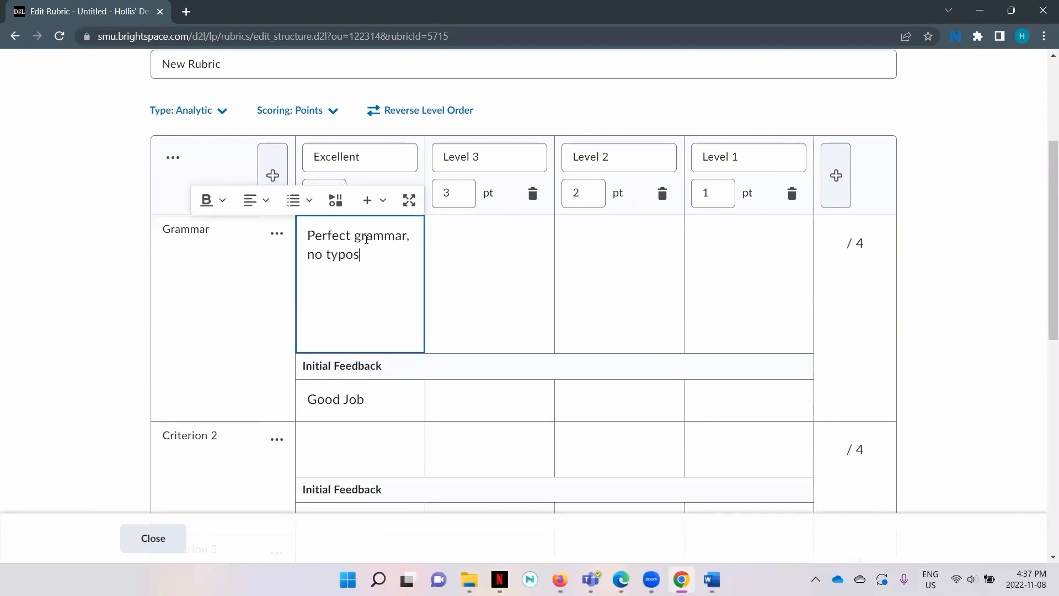
type(", great use of MLA")
left_click(77, 316)
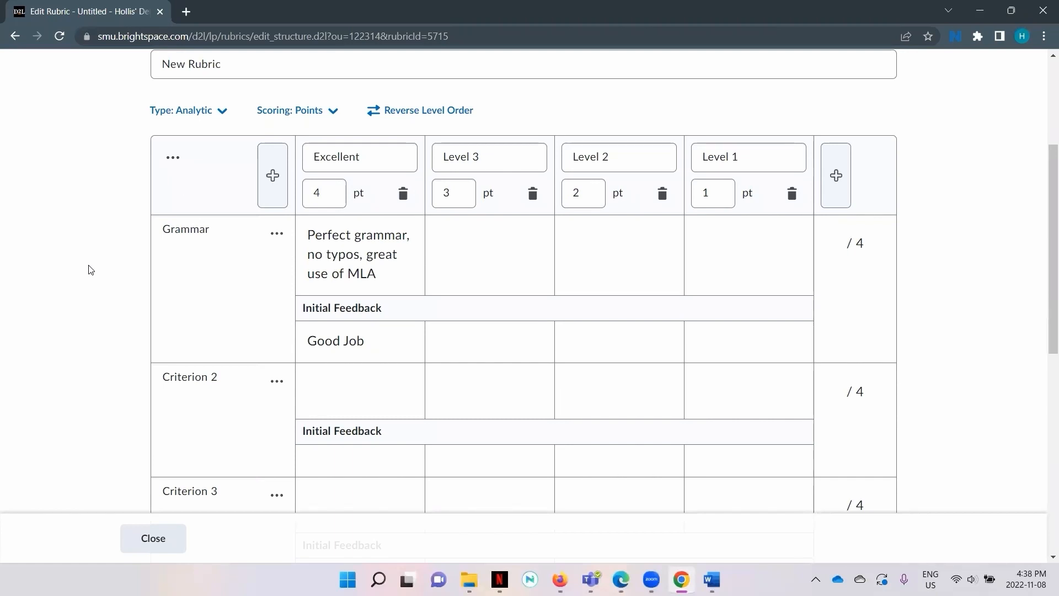
- Reorder the criteria by moving the Grammar row below Criterion 2
mouse_move(135, 245)
left_click_drag(133, 232, 152, 467)
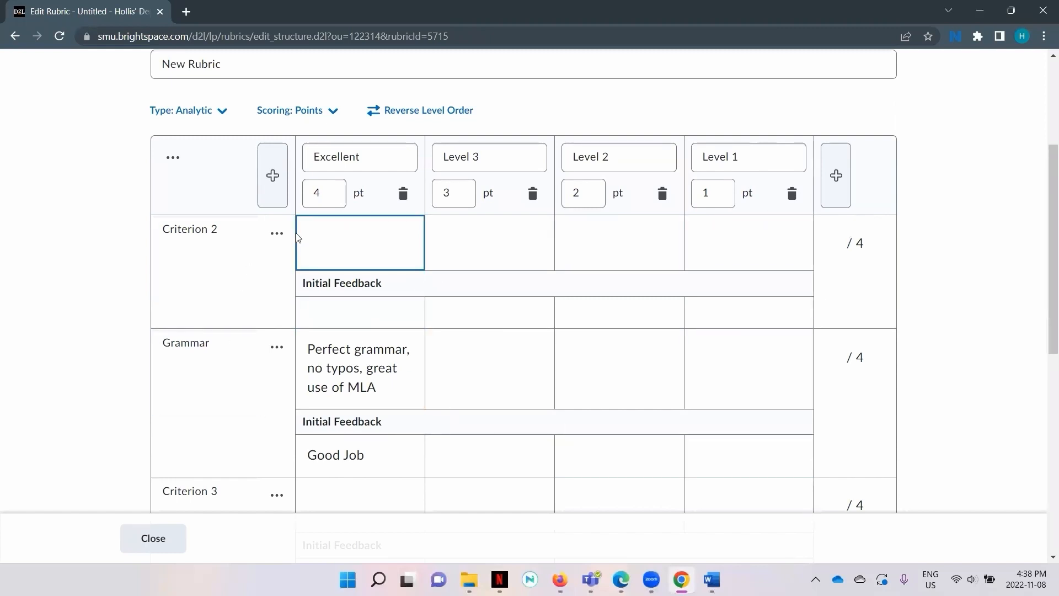
mouse_move(128, 241)
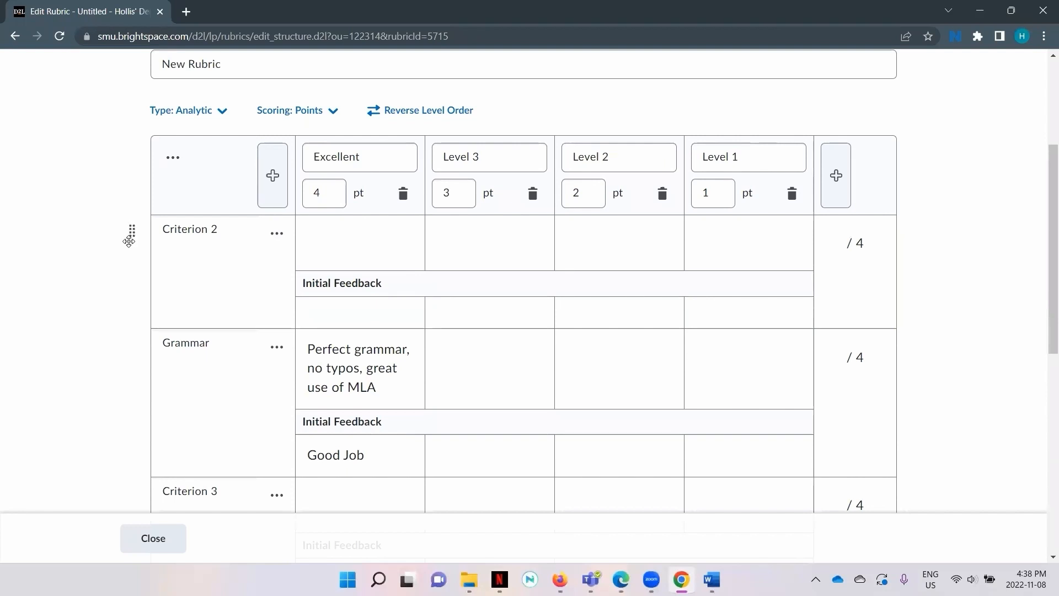
- Add a new level before Level 4 in the Overall Score table and delete that level again
scroll(129, 241, "down", 9)
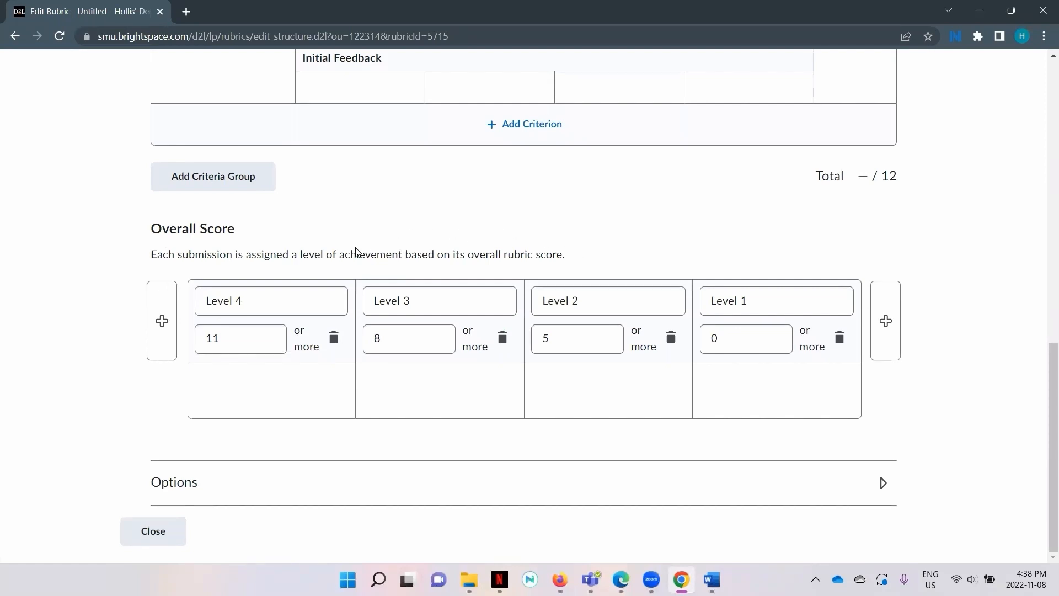
left_click(161, 321)
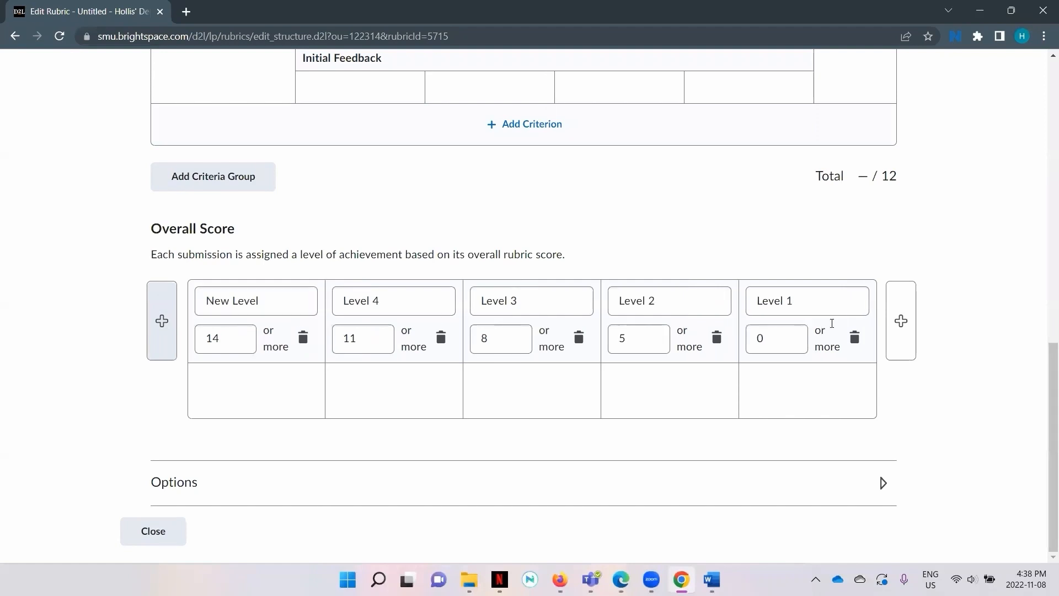
left_click(312, 345)
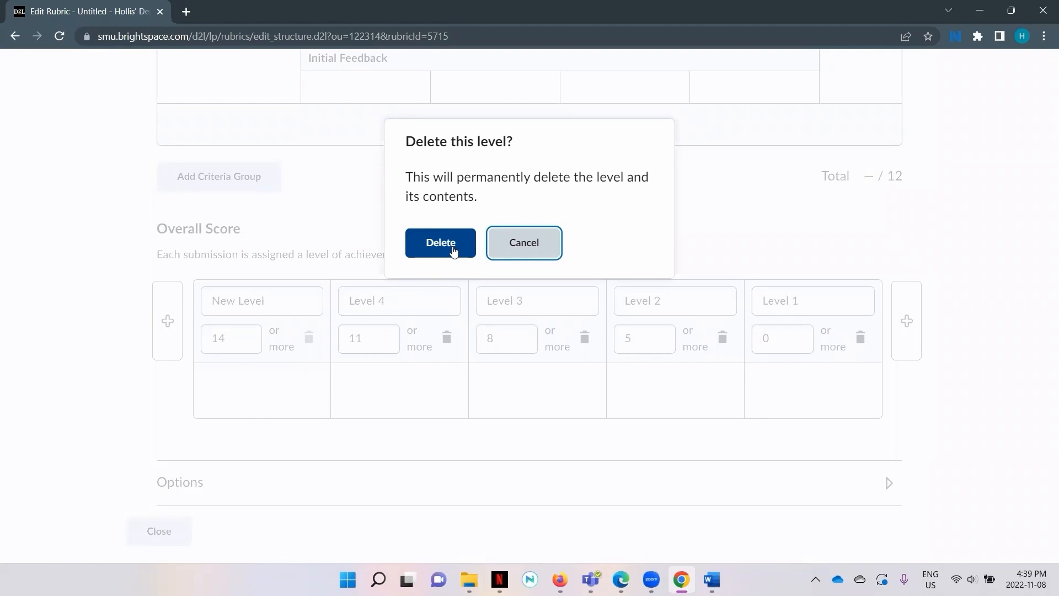
left_click(453, 251)
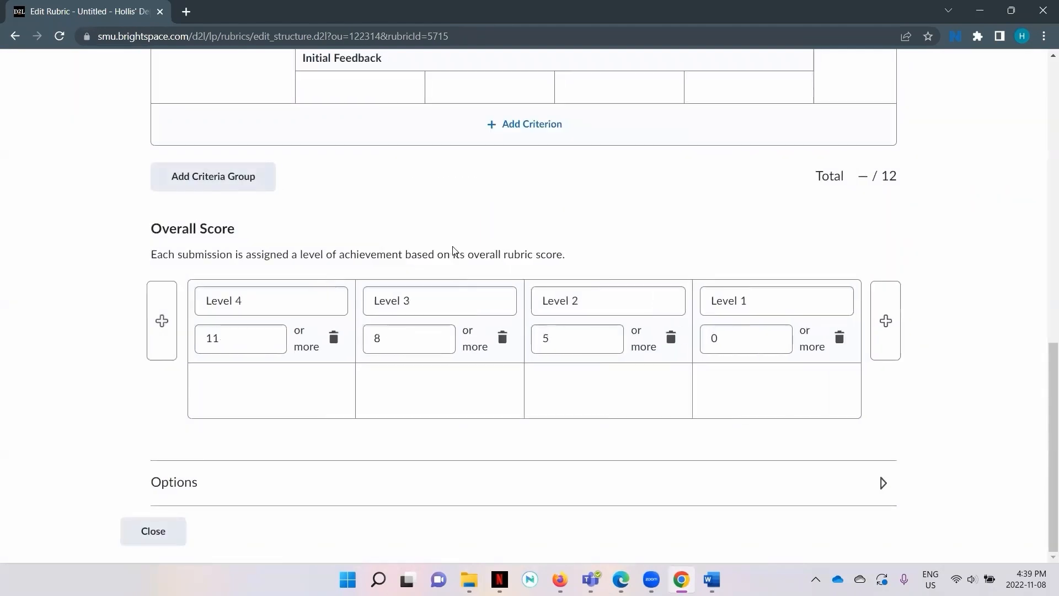
- Expand the rubric's Options section and examine the rubric visibility, score visibility, description and advanced availability settings
left_click(313, 295)
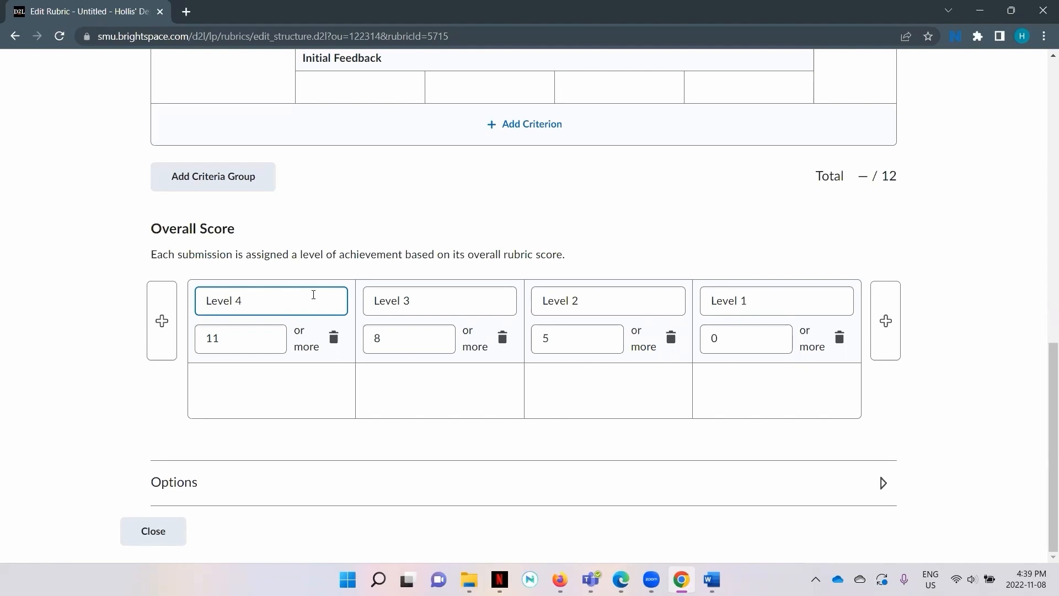
left_click(610, 441)
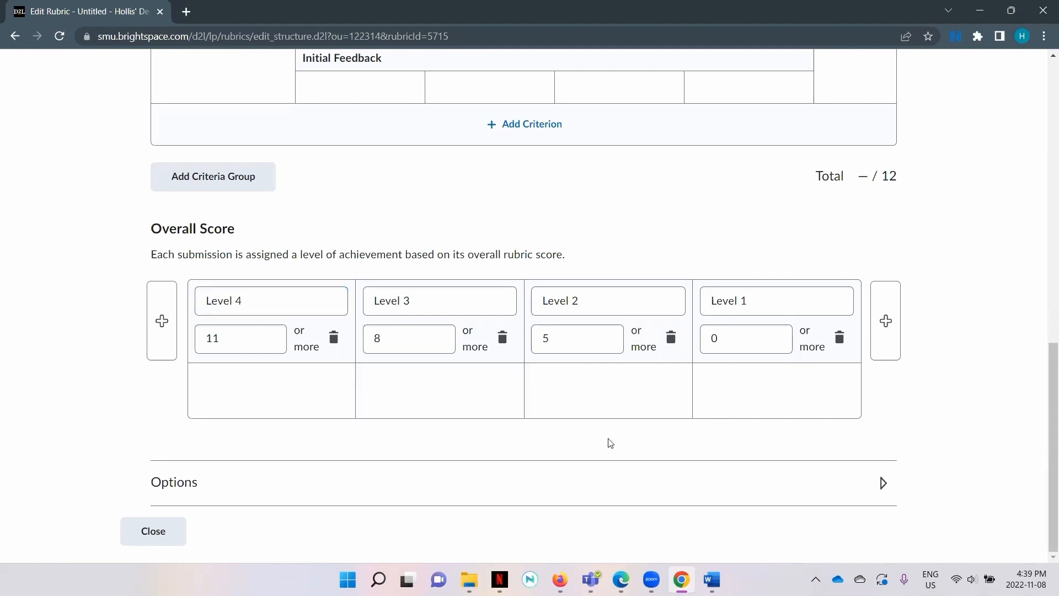
left_click(881, 482)
scroll(894, 475, "down", 5)
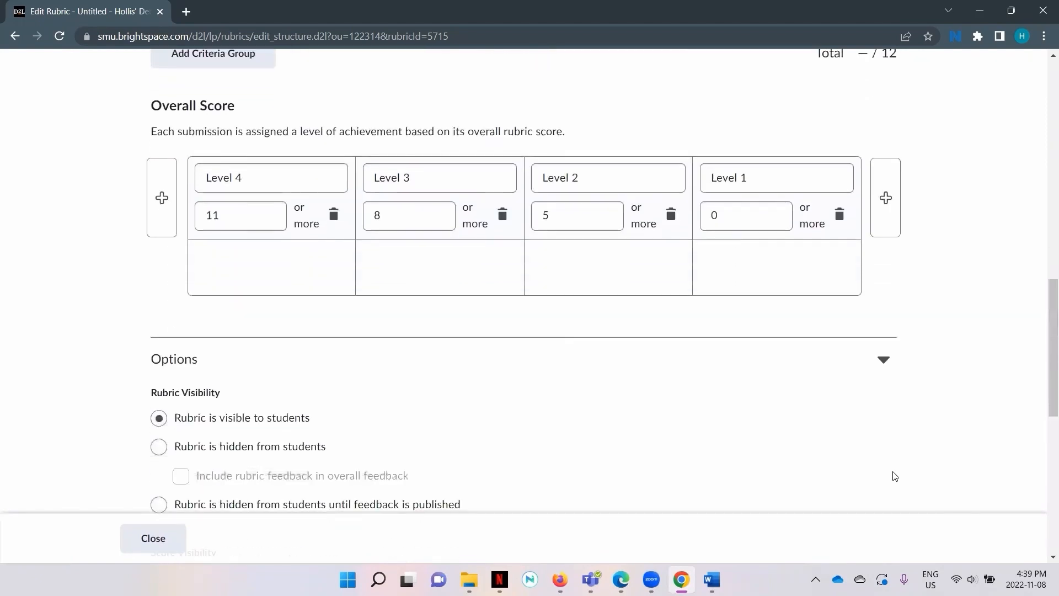
scroll(893, 474, "down", 2)
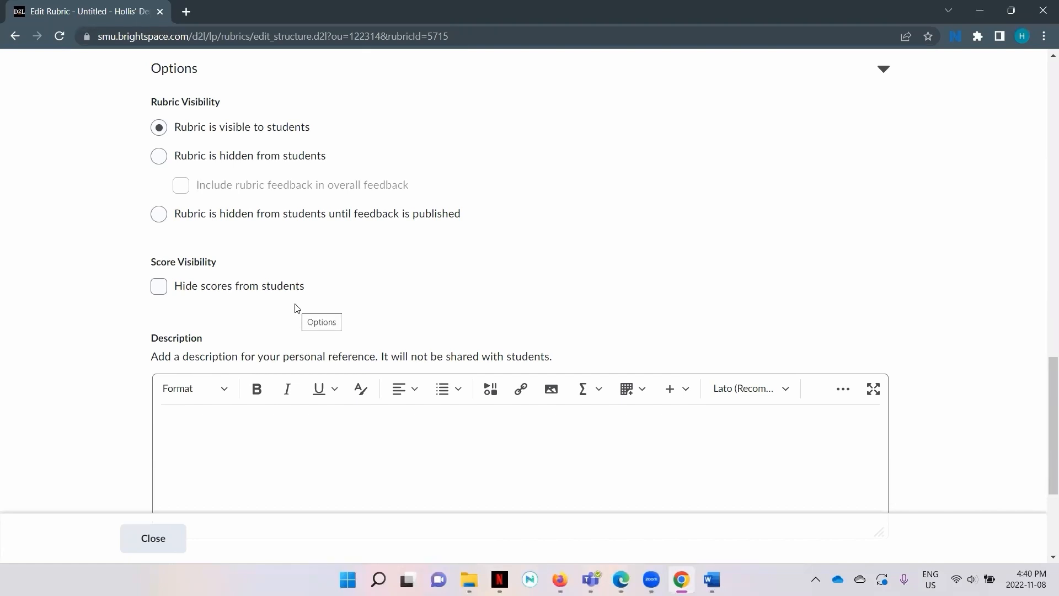
scroll(122, 422, "down", 1)
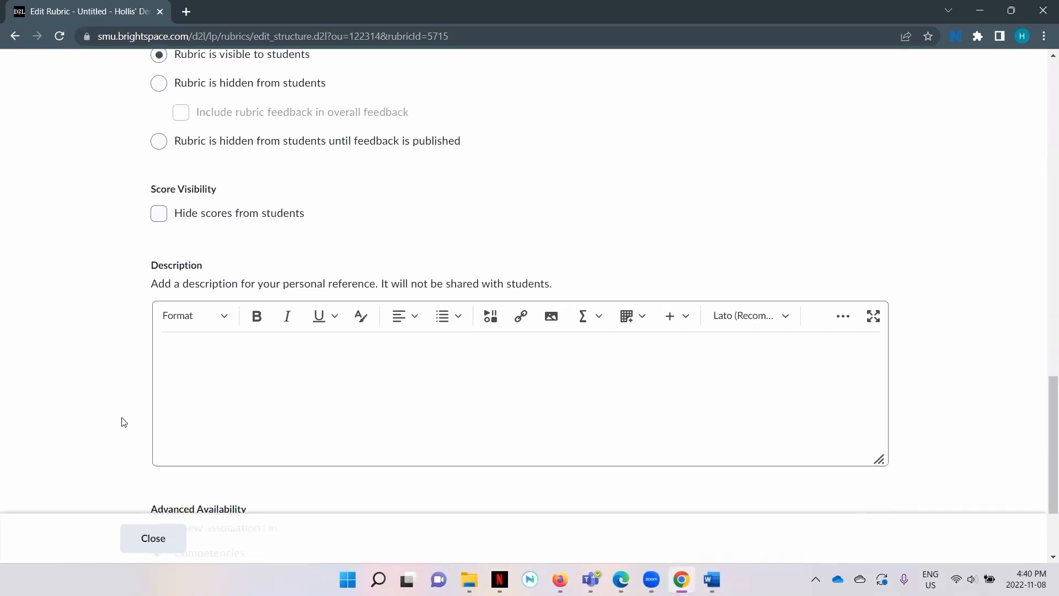
scroll(124, 422, "down", 1)
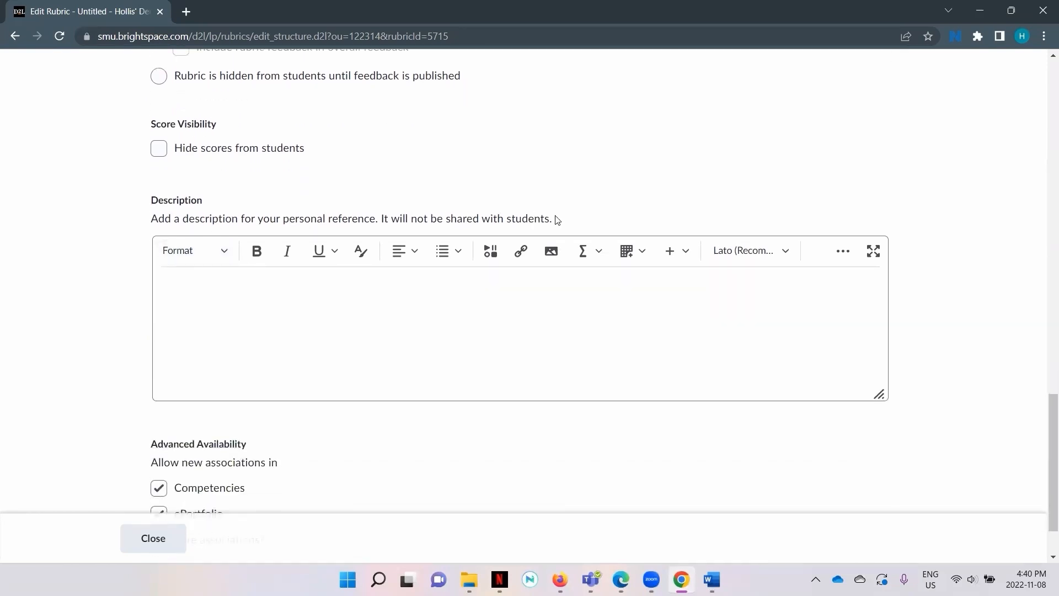
scroll(412, 324, "down", 1)
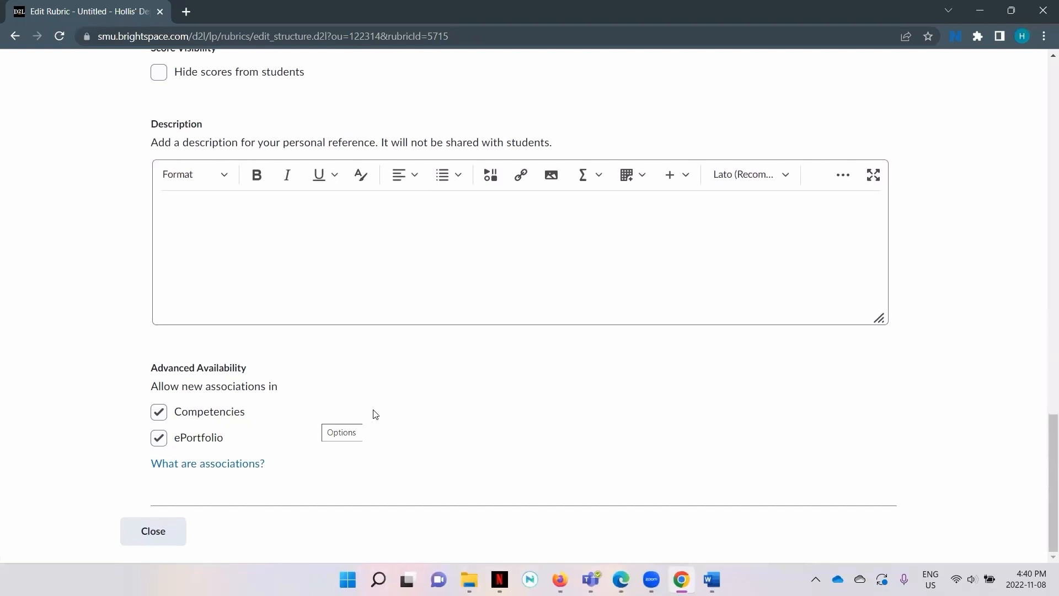
- Try the Custom Points scoring method on the analytic rubric and restore the Points scoring
scroll(371, 413, "up", 10)
scroll(362, 415, "up", 5)
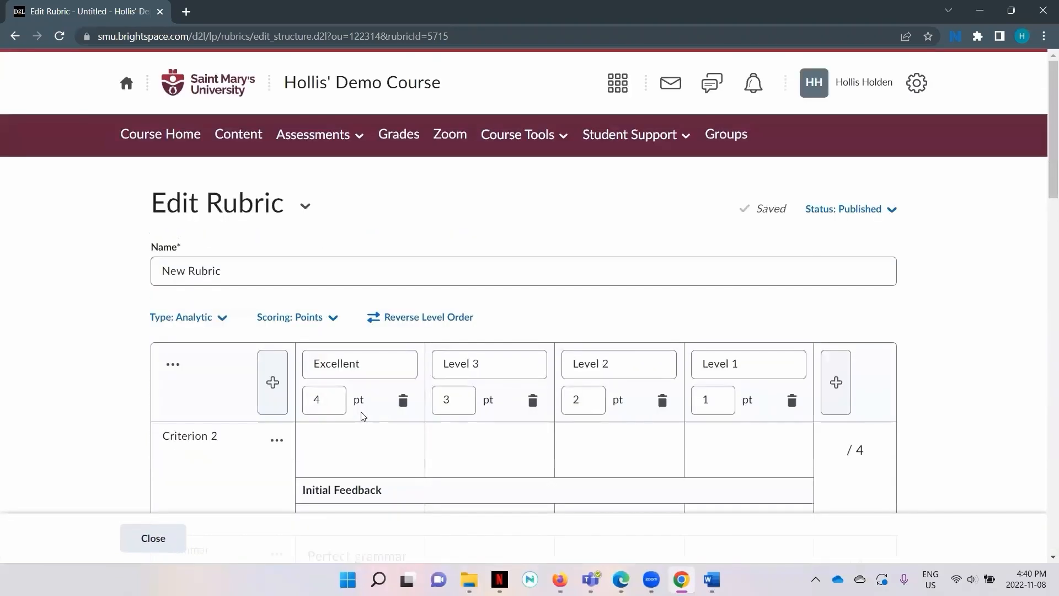
left_click(324, 325)
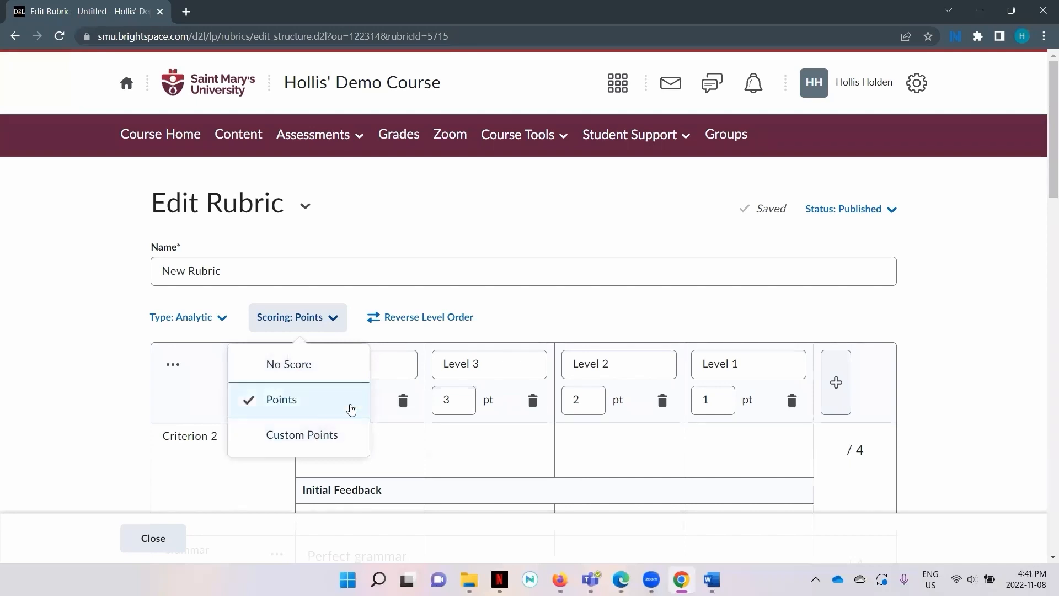
left_click(329, 442)
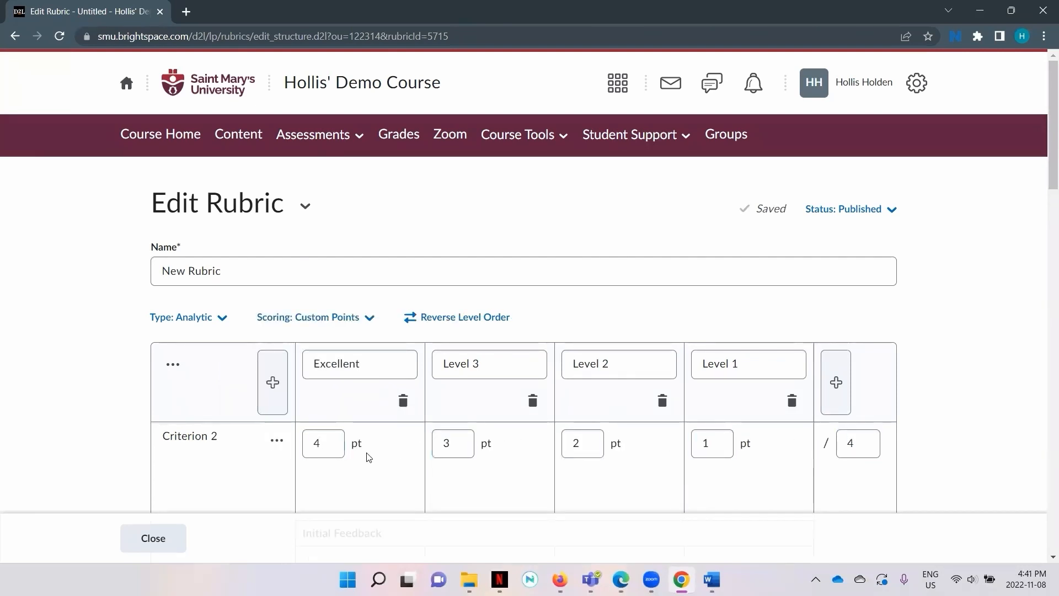
scroll(368, 455, "down", 5)
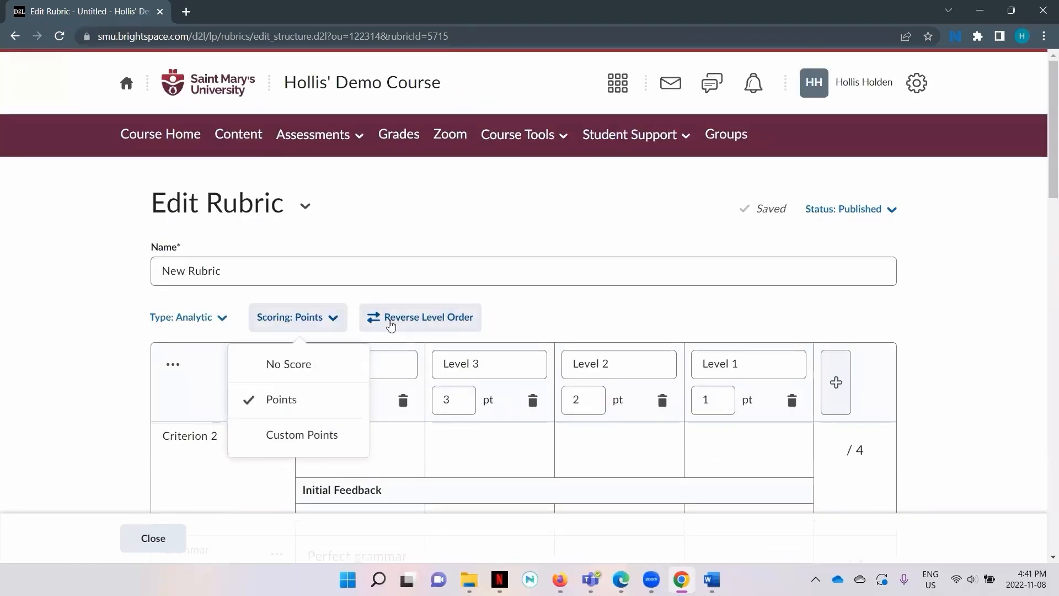
- Reverse the level order of the rubric so that Level 1 comes first and Excellent last
left_click(393, 325)
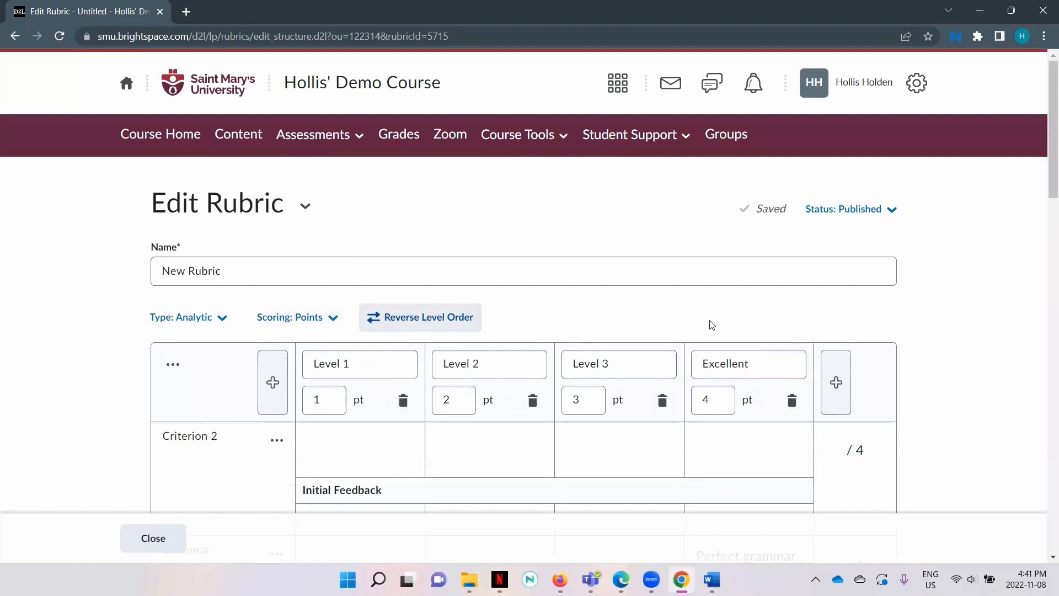
scroll(780, 411, "down", 2)
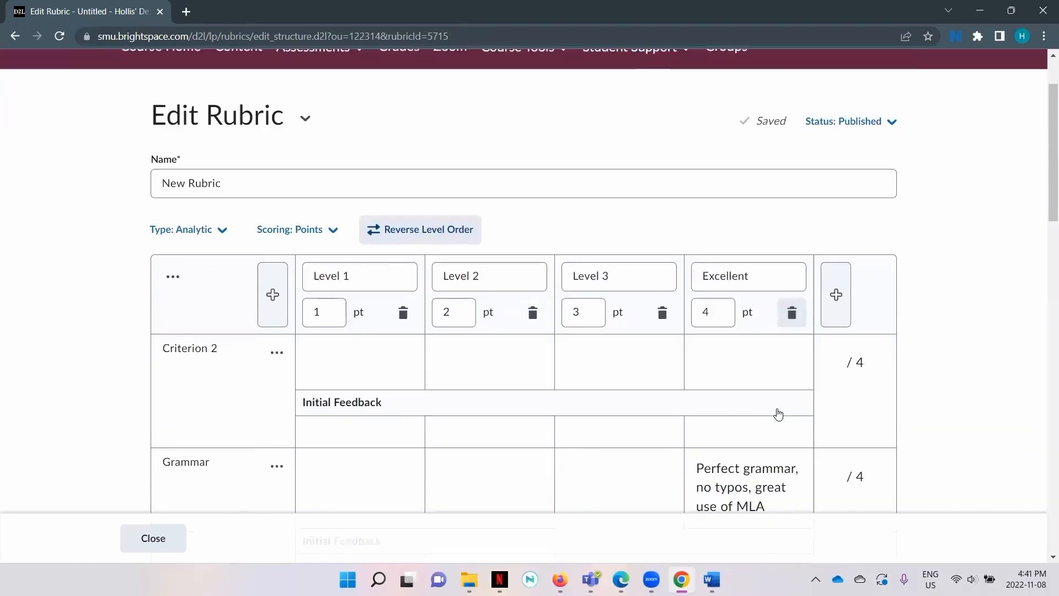
scroll(783, 412, "up", 2)
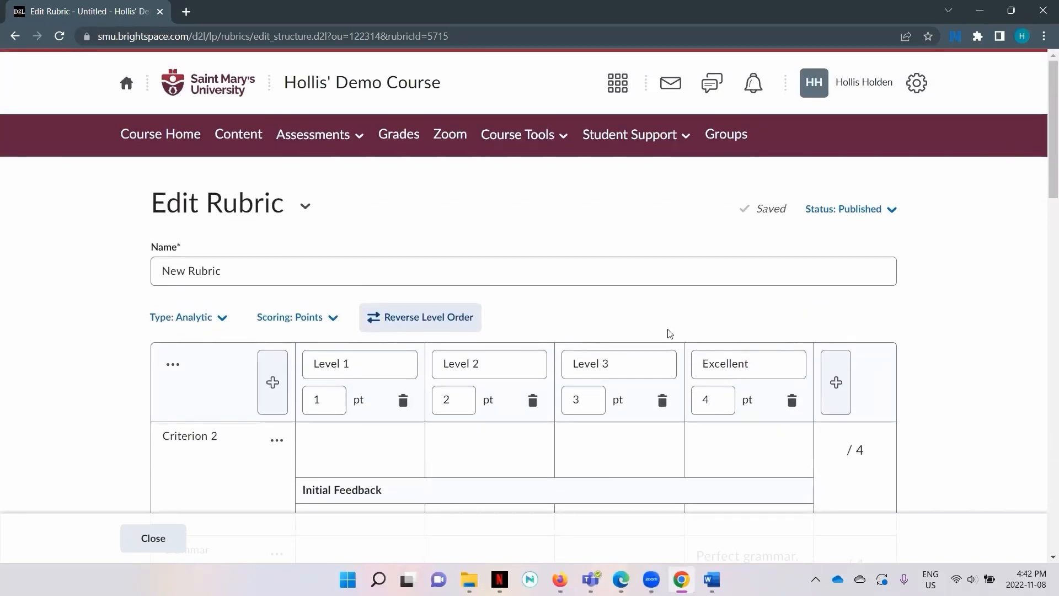
- Change the rubric type from Analytic to Holistic, accepting the possible data loss
left_click(219, 323)
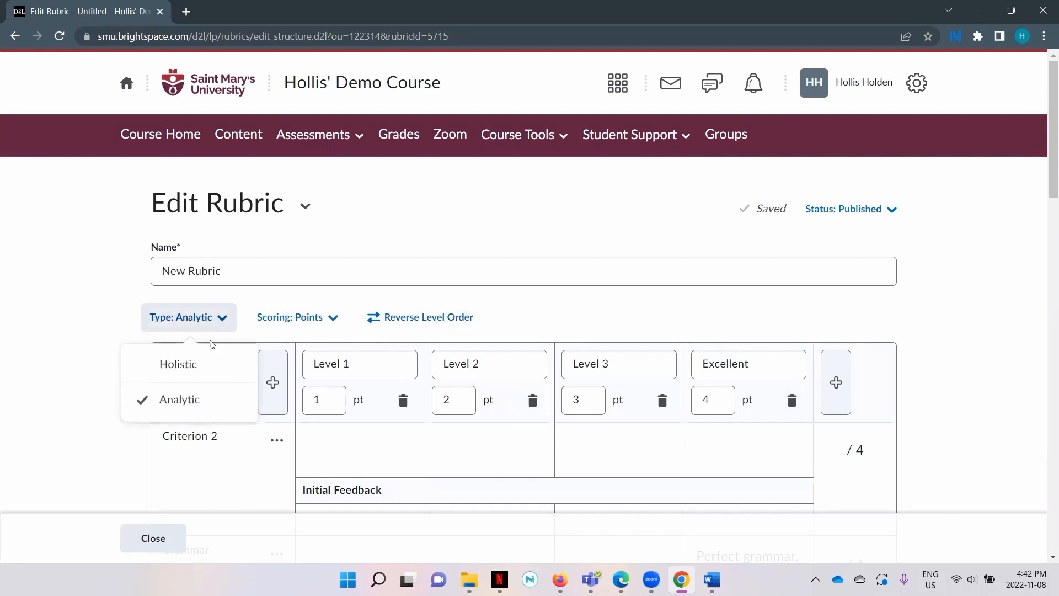
left_click(210, 363)
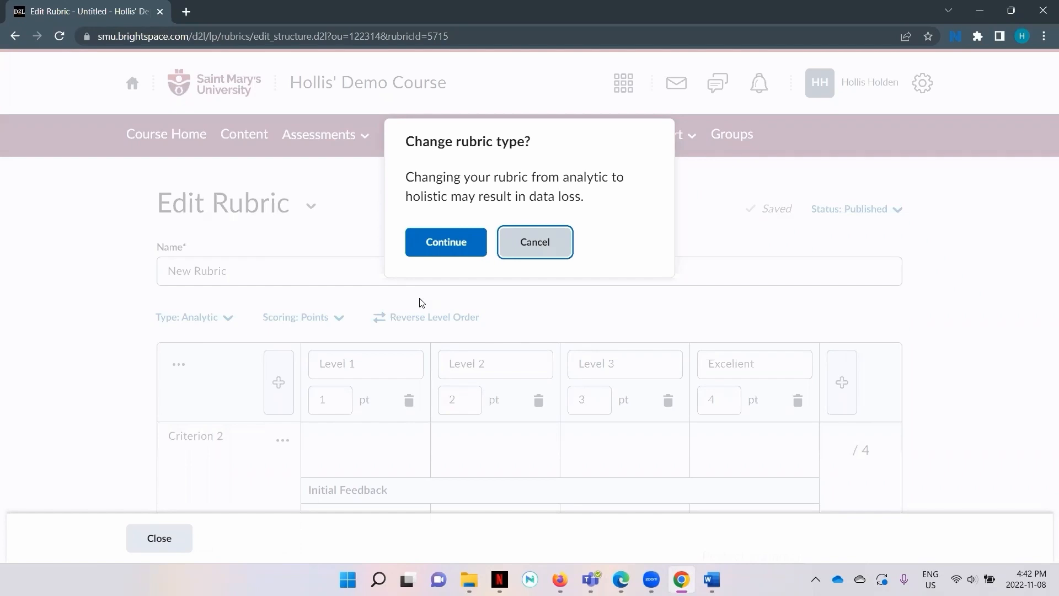
left_click(455, 250)
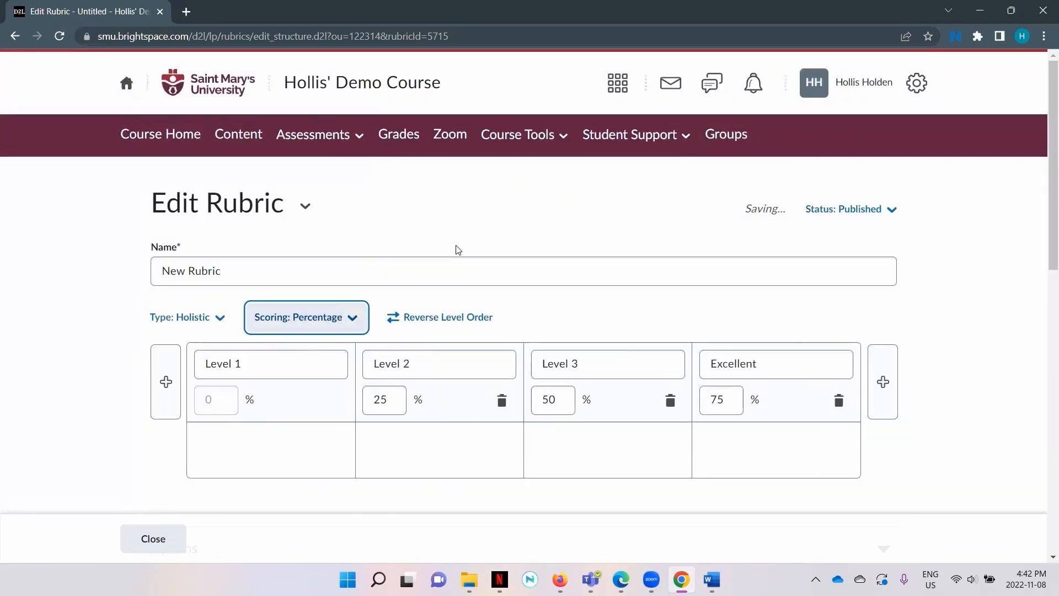
- Set the Level 2 percentage of the holistic rubric to 35%
scroll(463, 292, "down", 3)
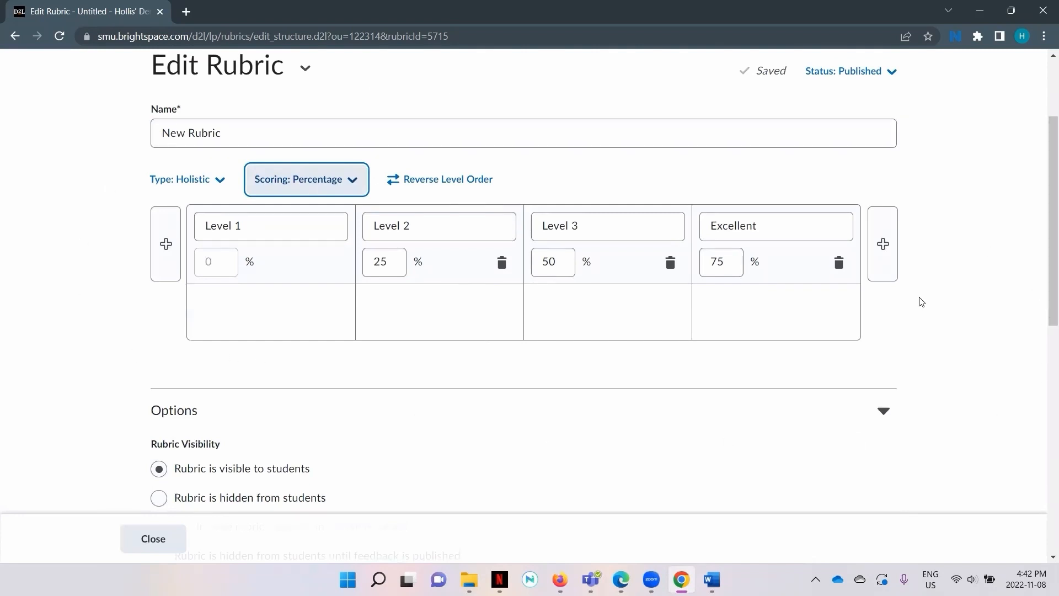
left_click(883, 294)
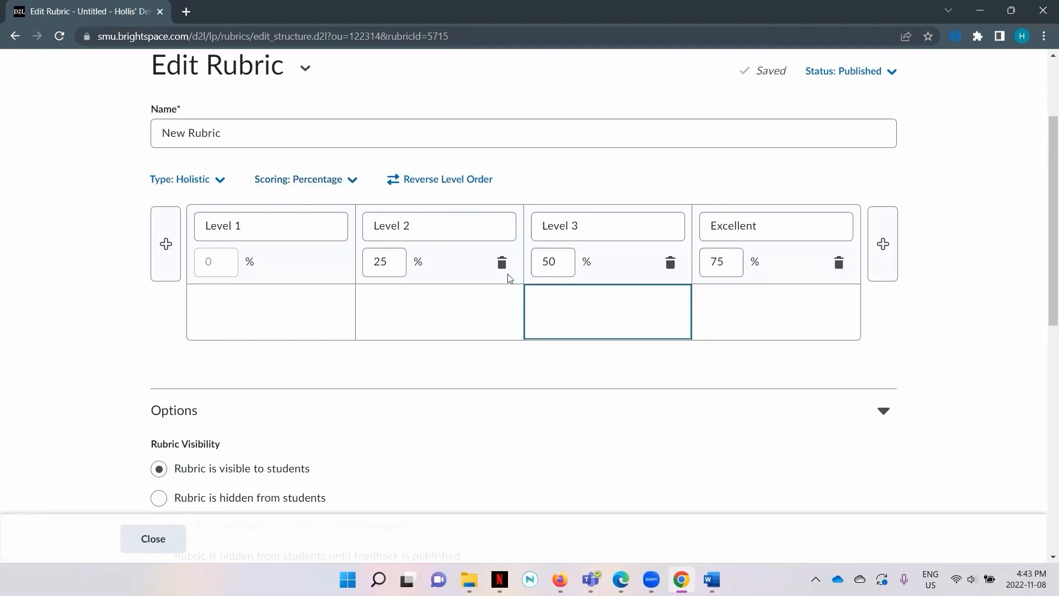
left_click(393, 273)
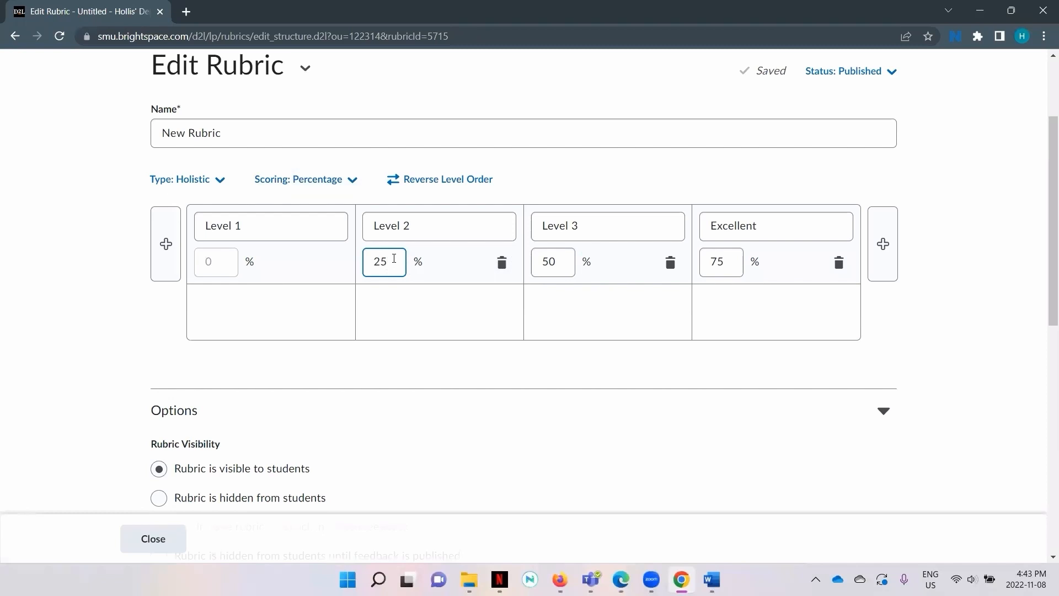
key("BackSpace")
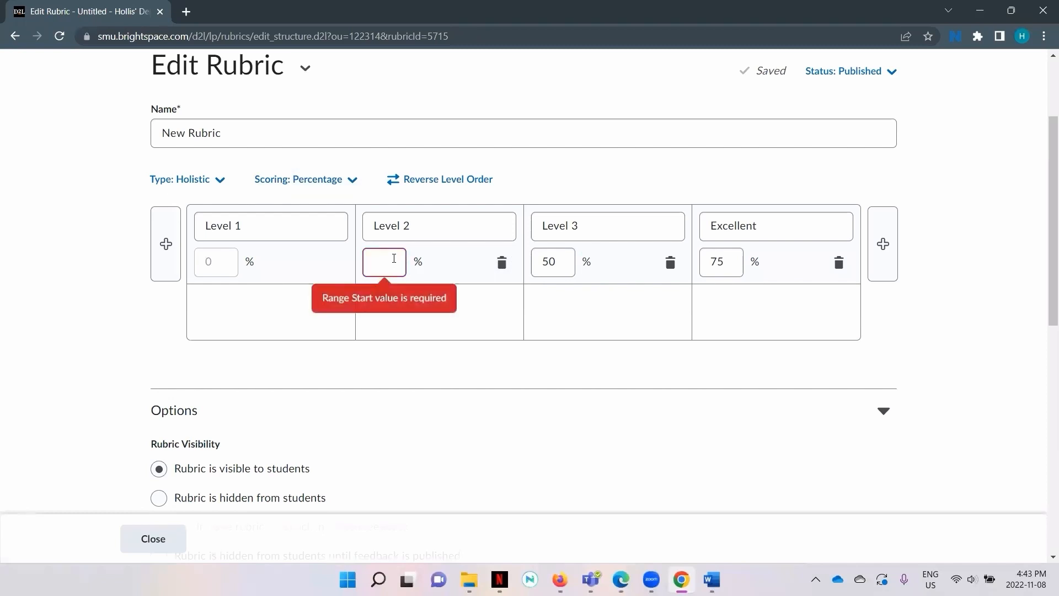
type("35")
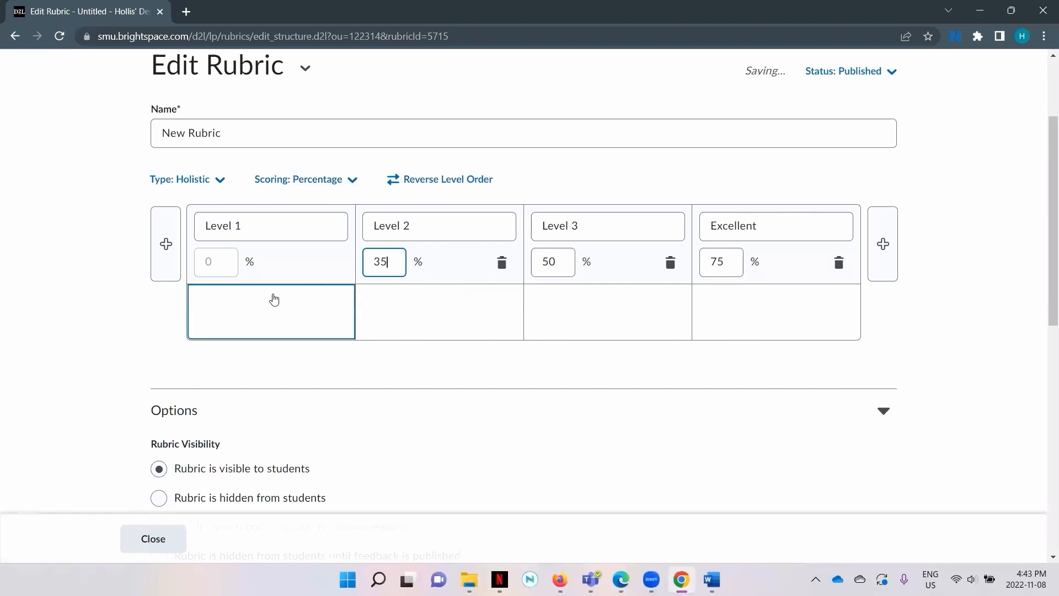
left_click(382, 359)
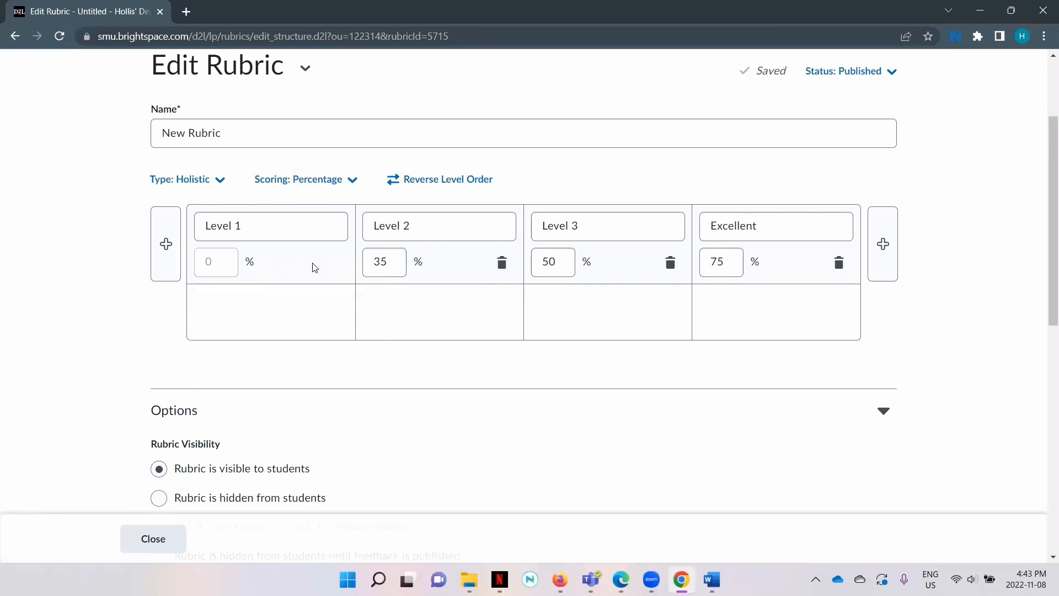
left_click(396, 262)
left_click(322, 222)
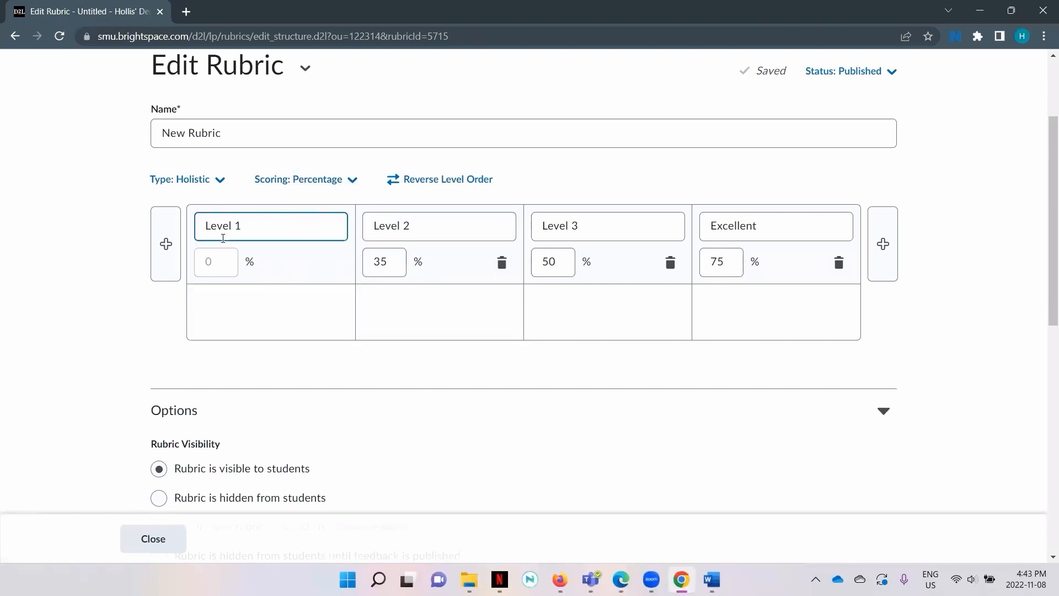
left_click(361, 260)
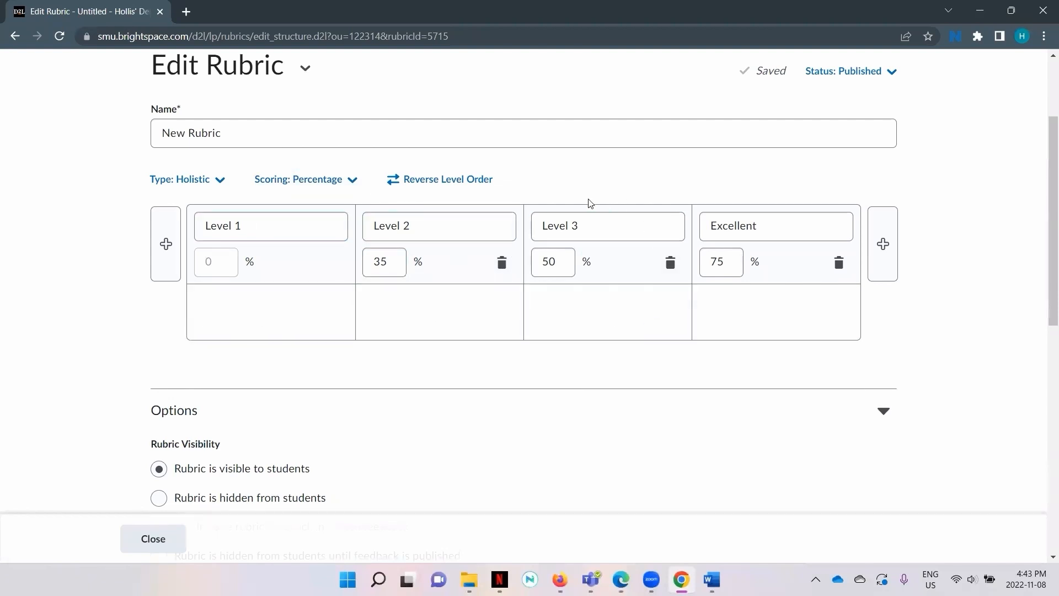
left_click(718, 214)
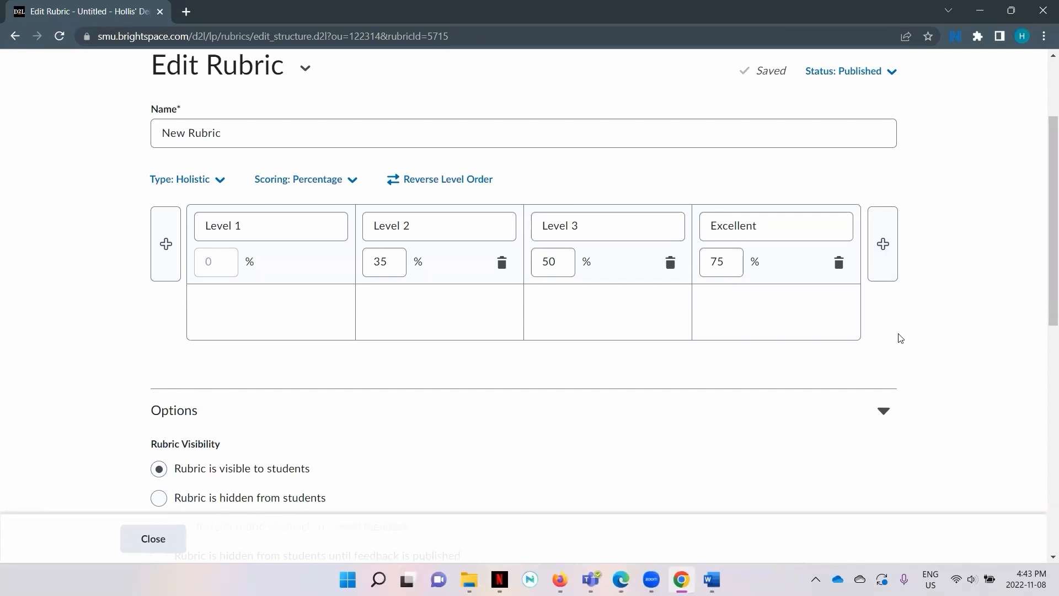
- Add a new level after the Excellent level of the holistic rubric
left_click(889, 269)
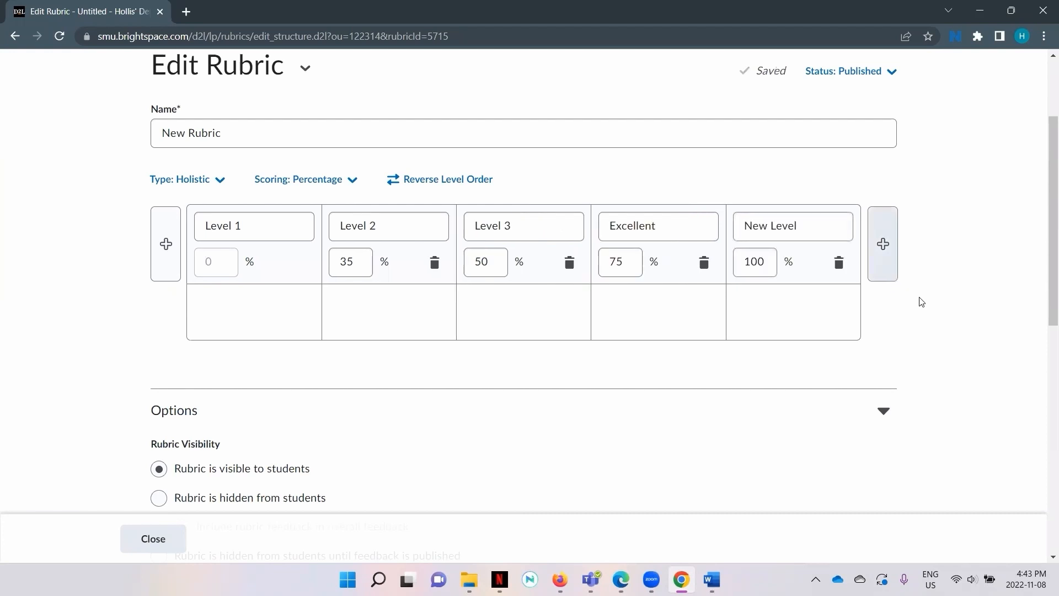
left_click(753, 269)
left_click(816, 240)
left_click(759, 275)
- Examine the visibility, description and advanced availability options of the holistic rubric
scroll(885, 342, "down", 6)
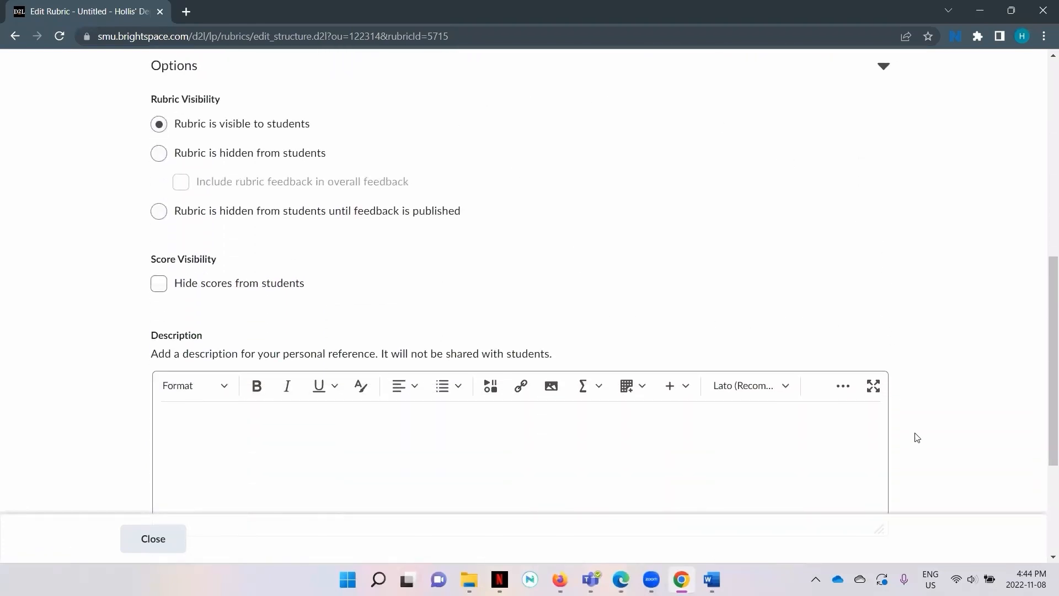
scroll(917, 437, "down", 4)
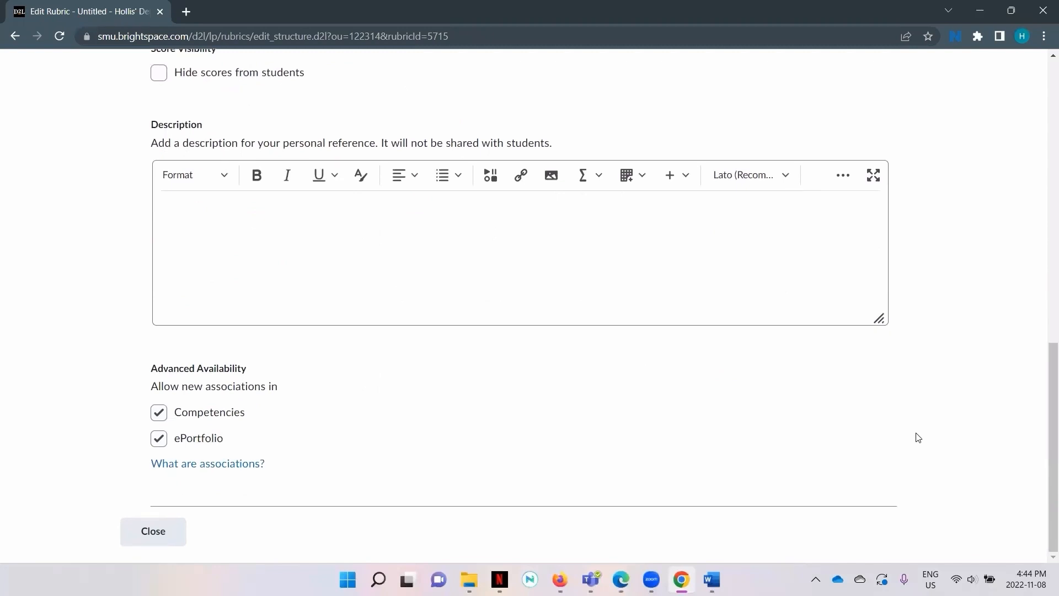
scroll(917, 436, "up", 1)
scroll(920, 453, "down", 1)
scroll(923, 472, "up", 15)
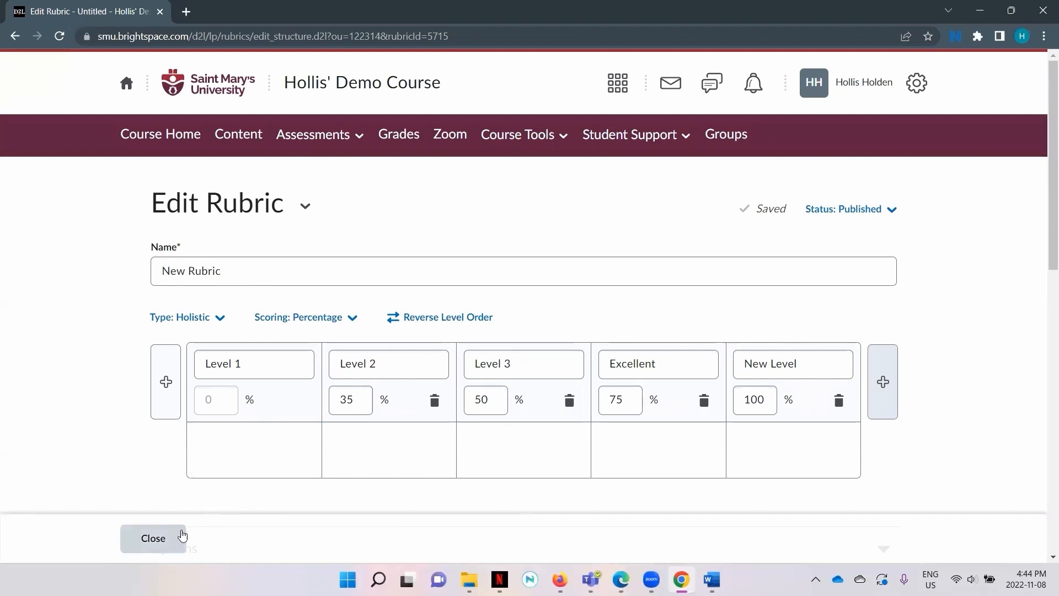
- Change the rubric type back to Analytic and delete the New Level column after Excellent
left_click(199, 473)
left_click(207, 325)
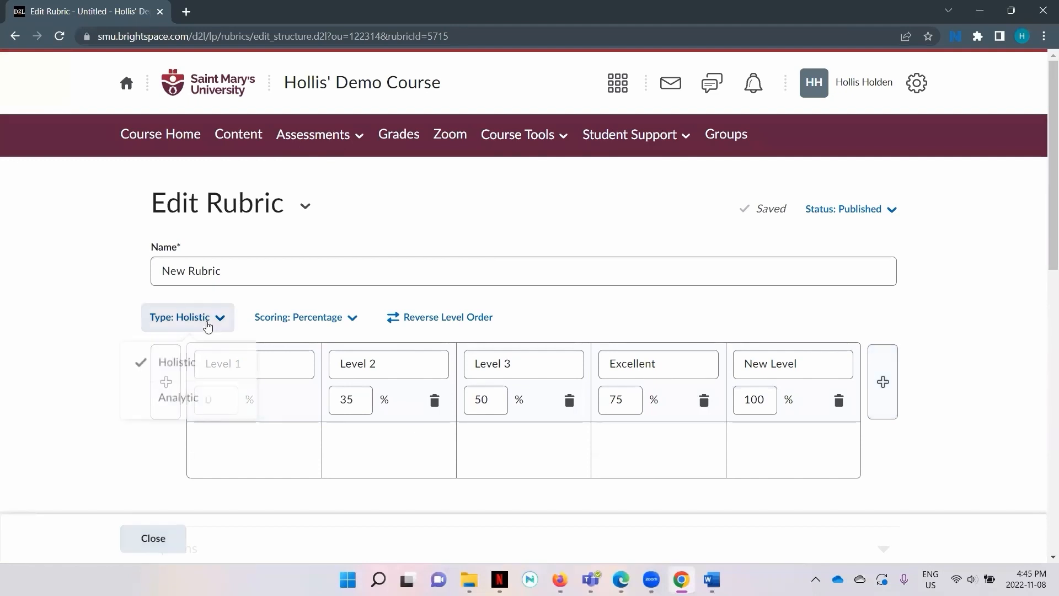
left_click(204, 400)
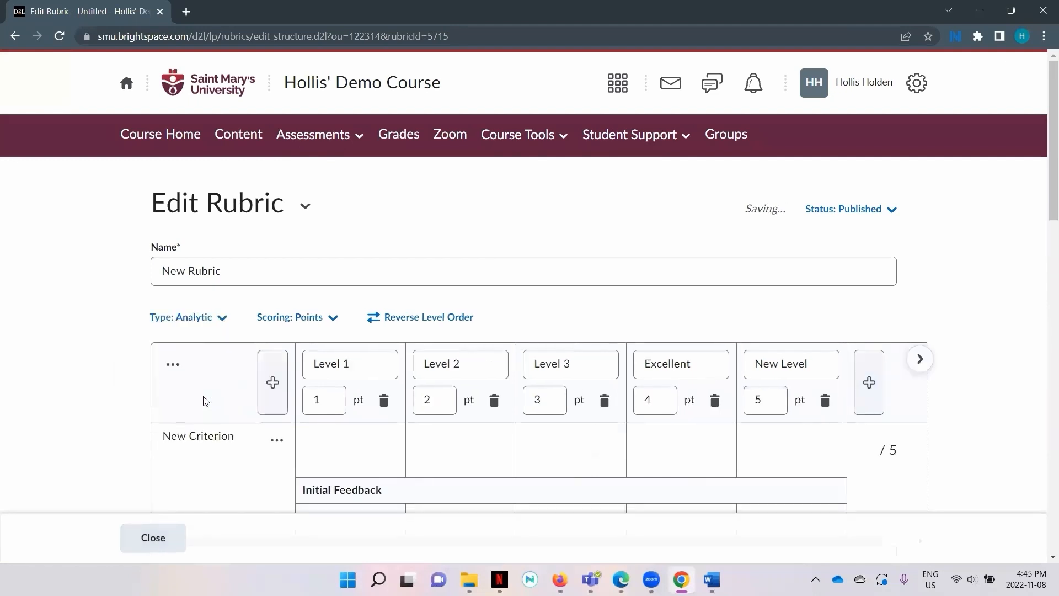
scroll(204, 401, "down", 1)
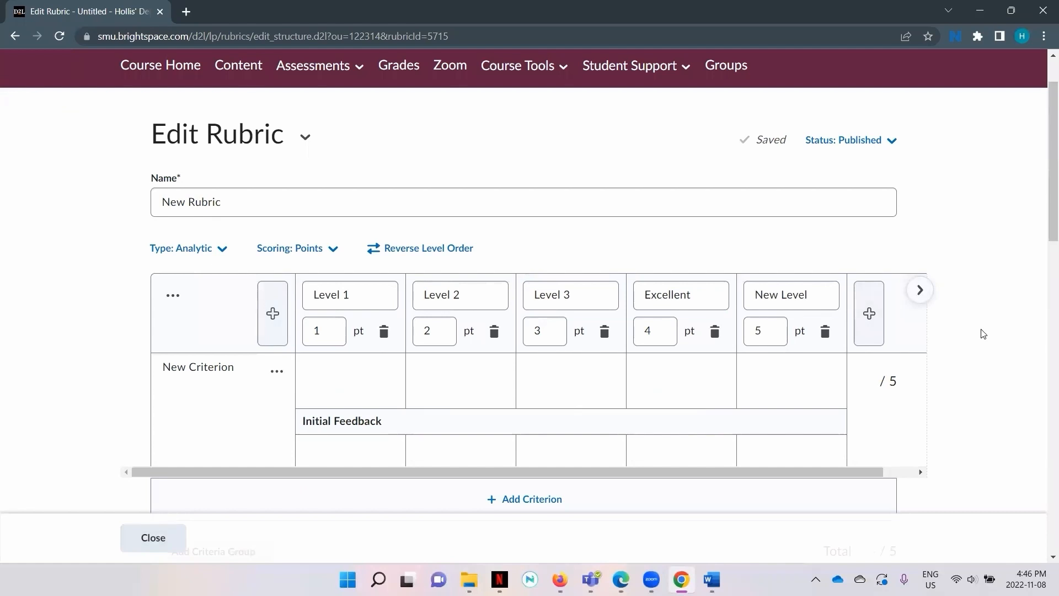
left_click(826, 336)
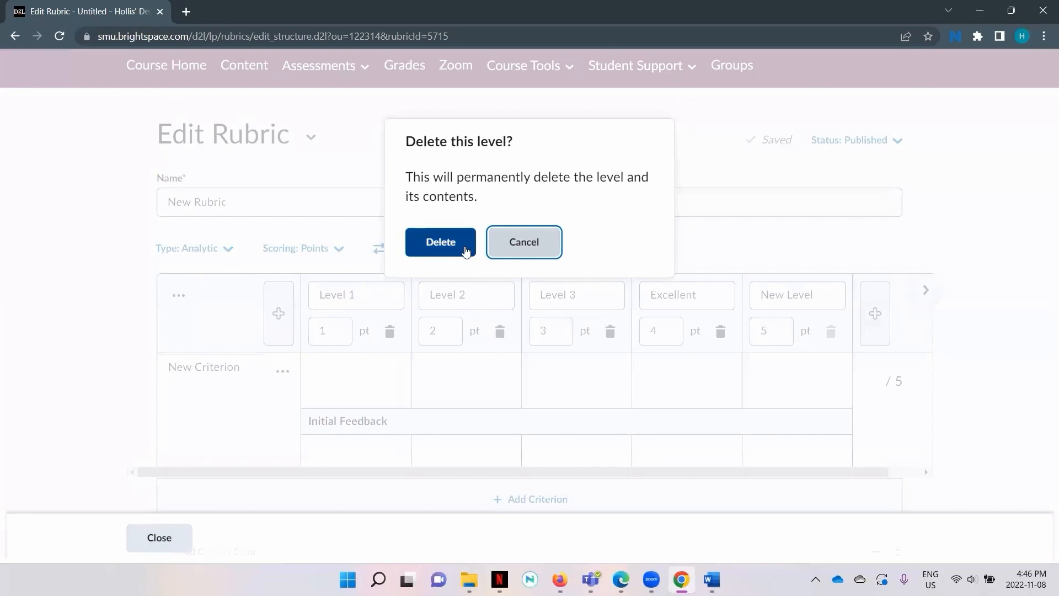
left_click(465, 249)
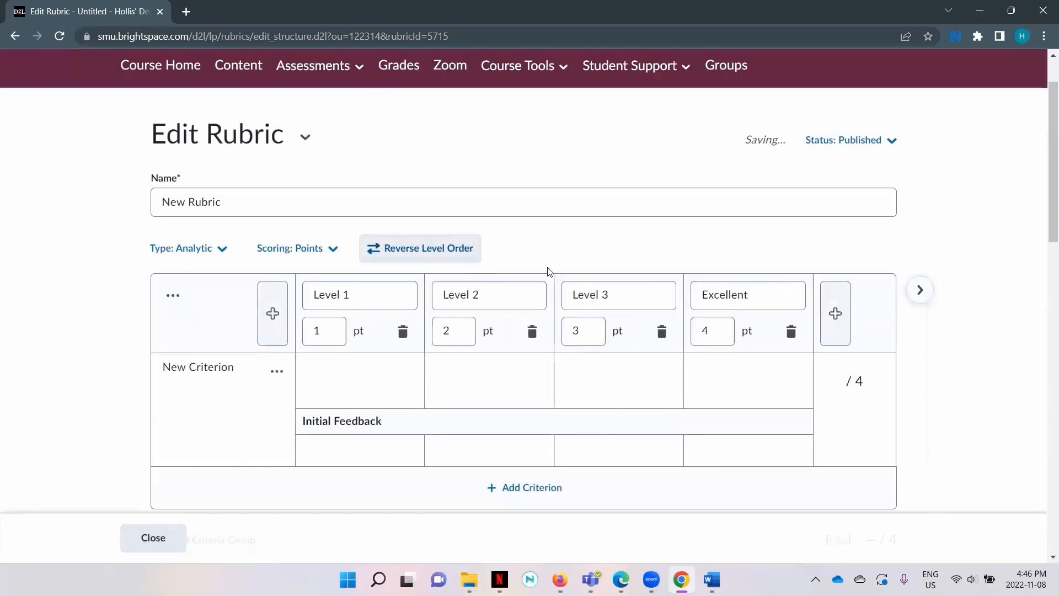
- Close the rubric editor and open the Test assignment folder from the course's assignments for editing
scroll(920, 383, "down", 1)
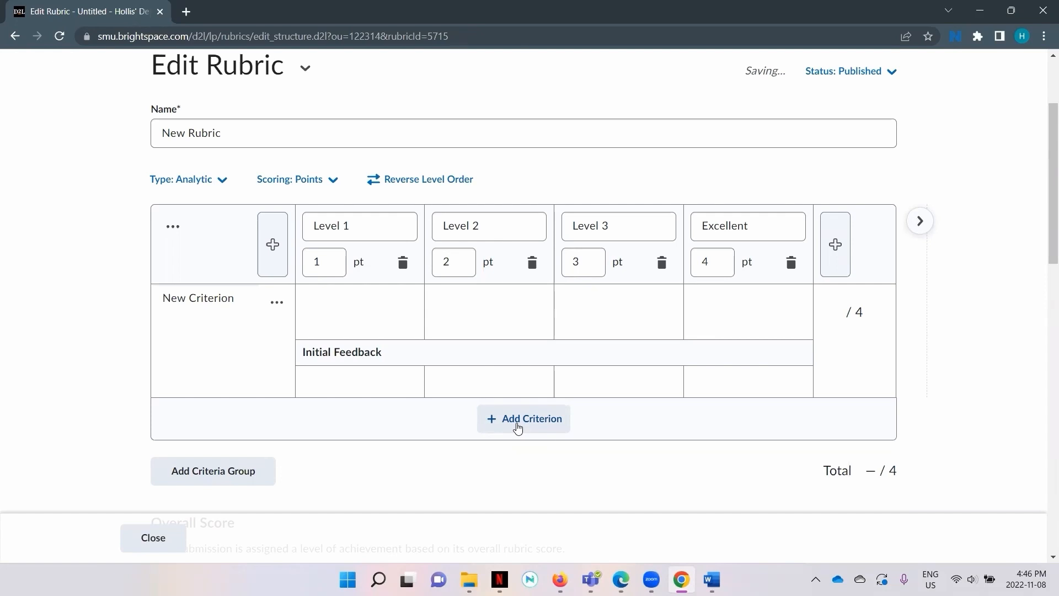
left_click(153, 537)
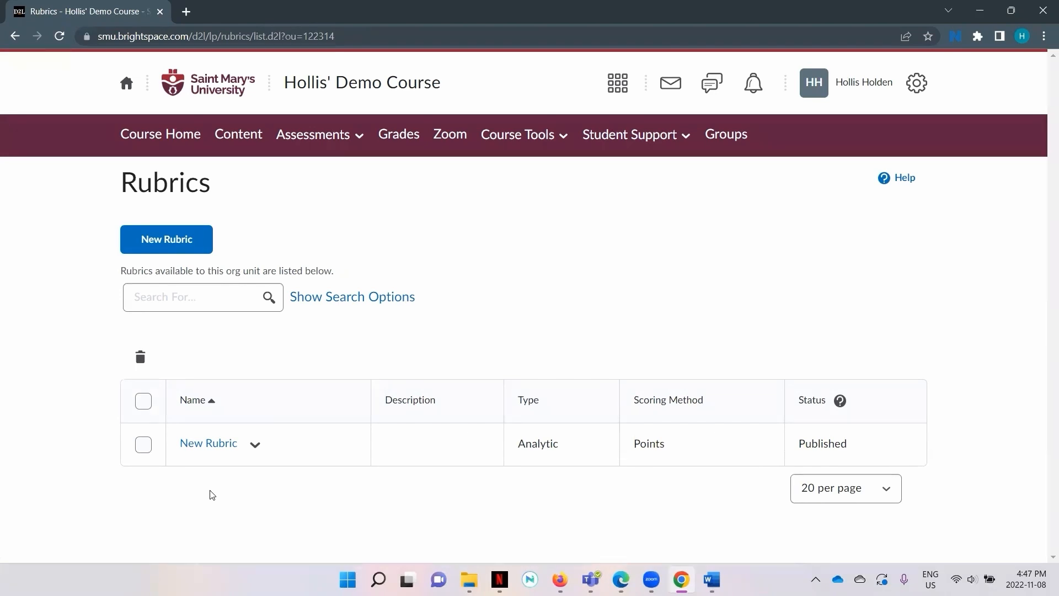
left_click(330, 137)
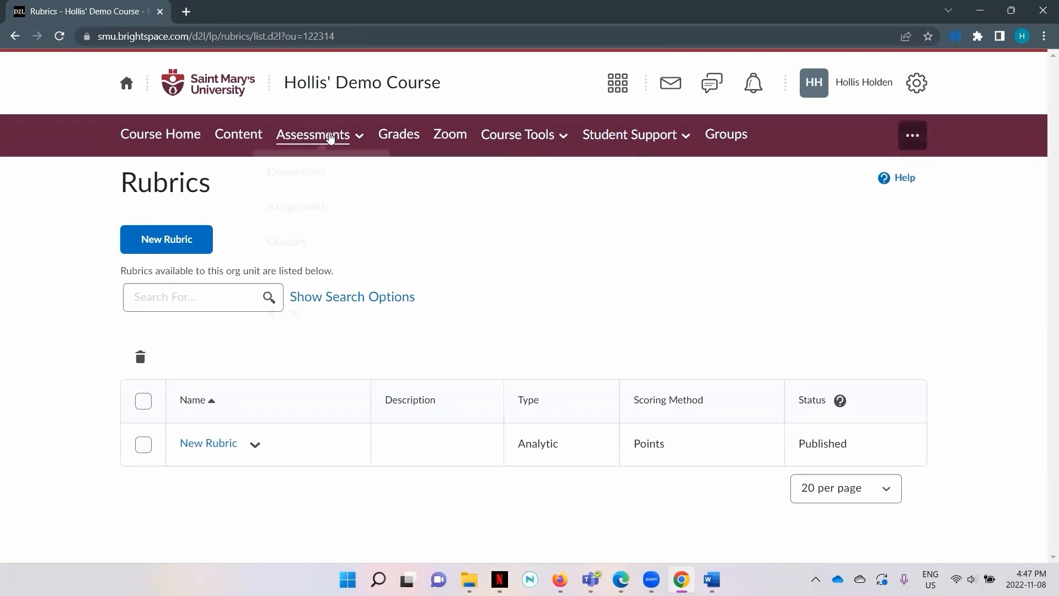
left_click(333, 213)
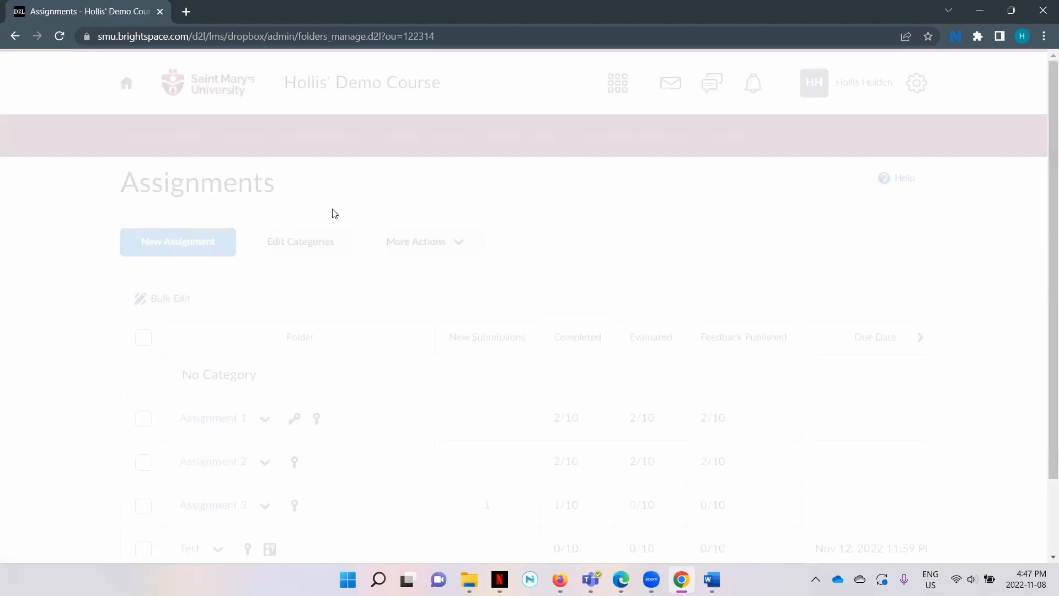
scroll(331, 213, "down", 2)
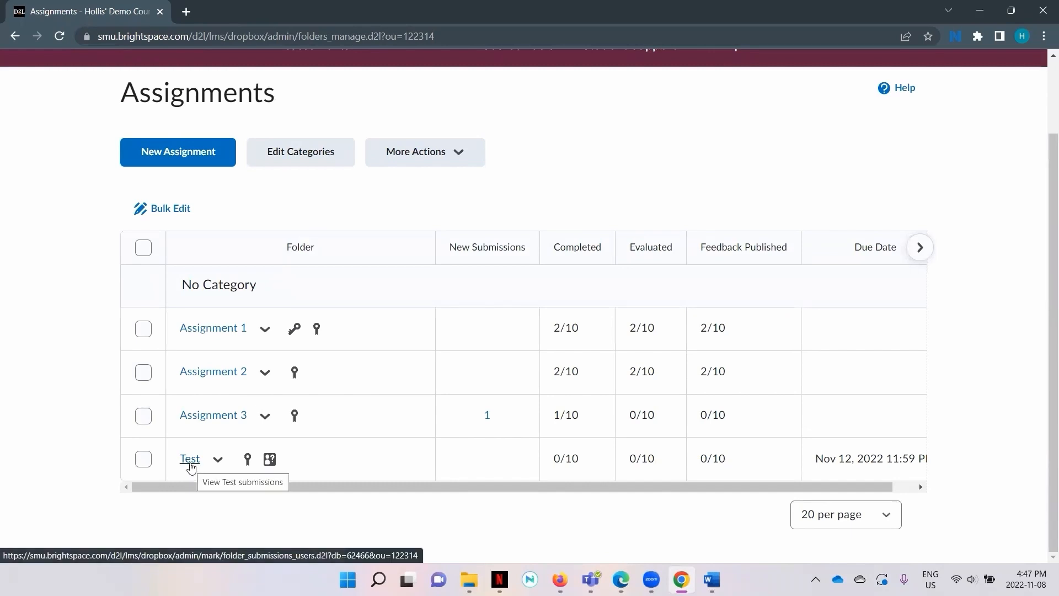
left_click(190, 465)
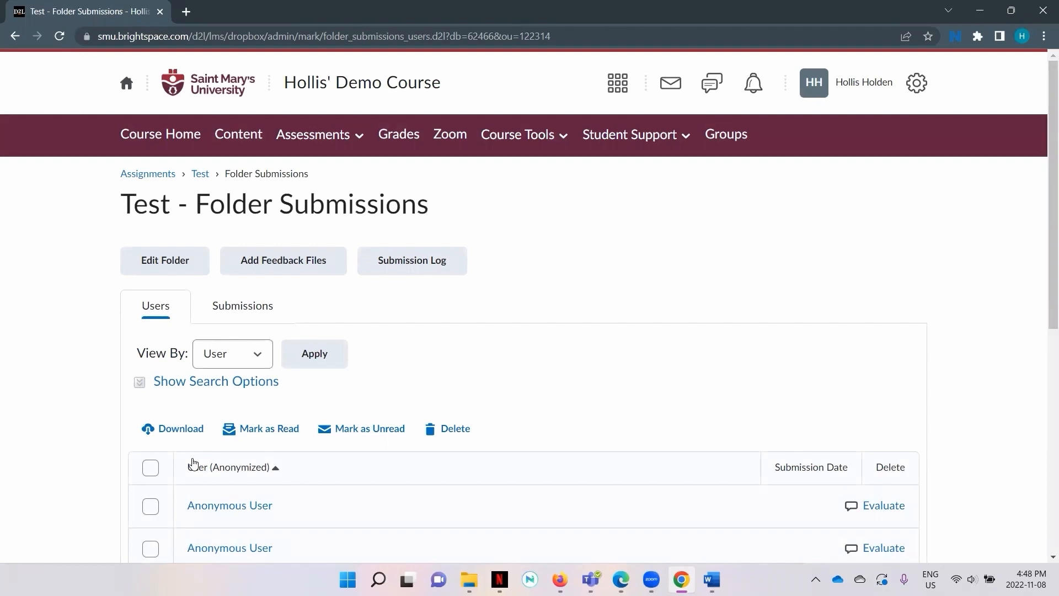
left_click(168, 264)
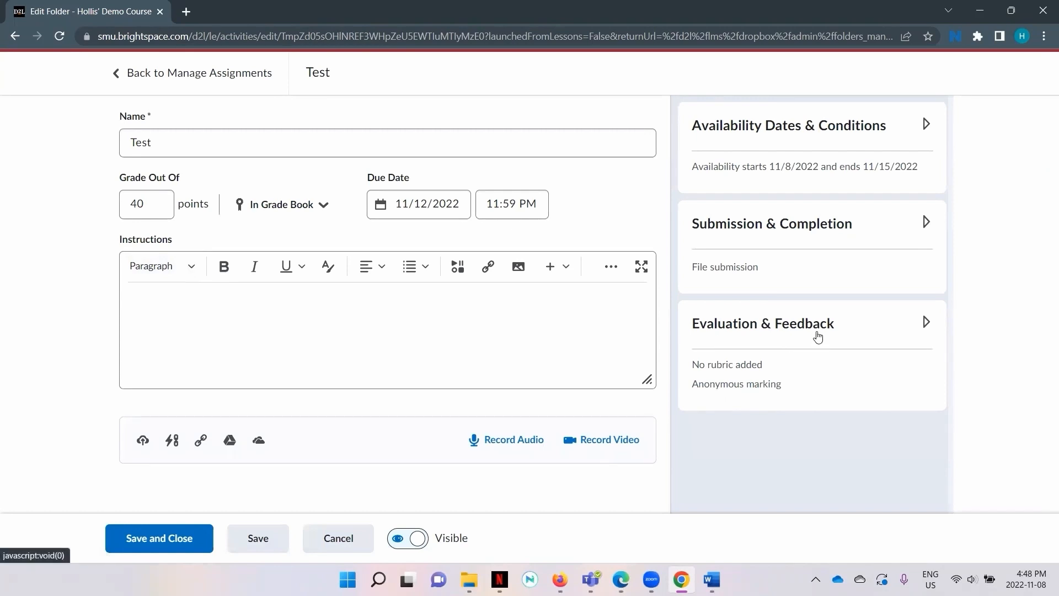
- Attach the existing rubric New Rubric to the Test assignment under Evaluation & Feedback, and save and close the assignment
left_click(908, 335)
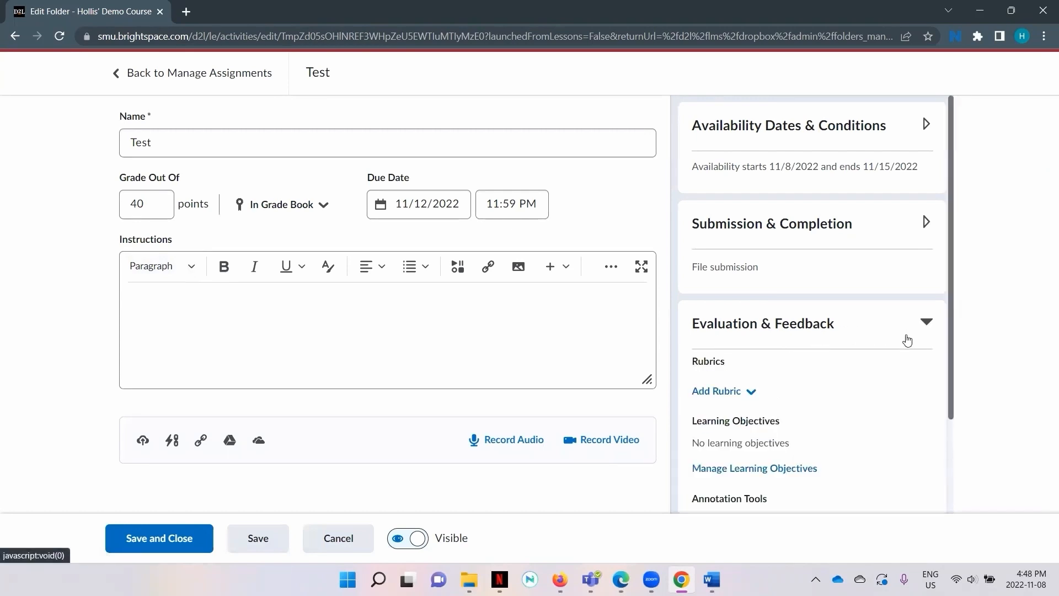
left_click(751, 392)
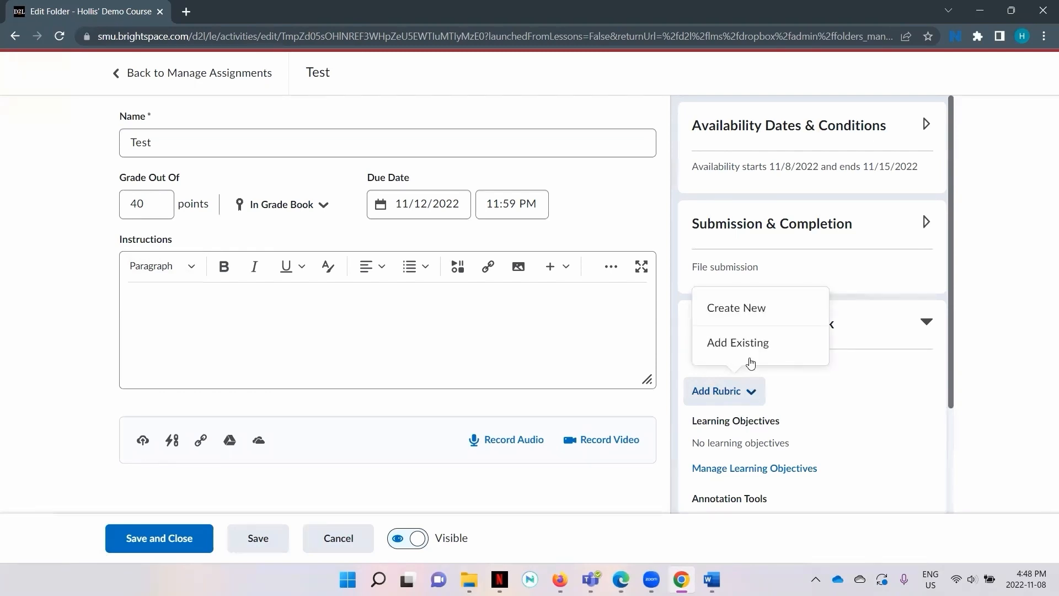
left_click(762, 354)
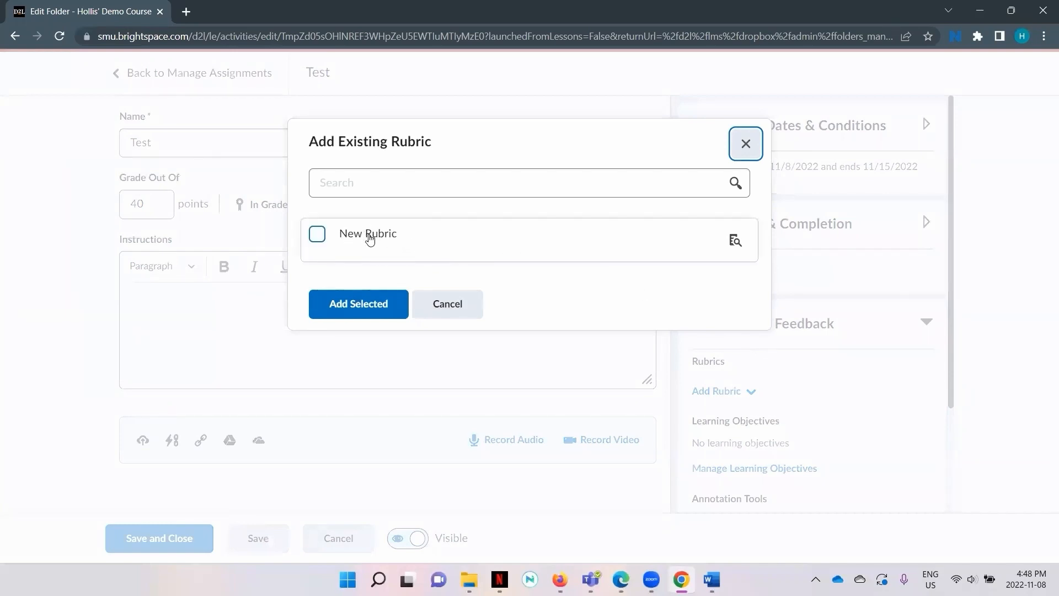
left_click(378, 180)
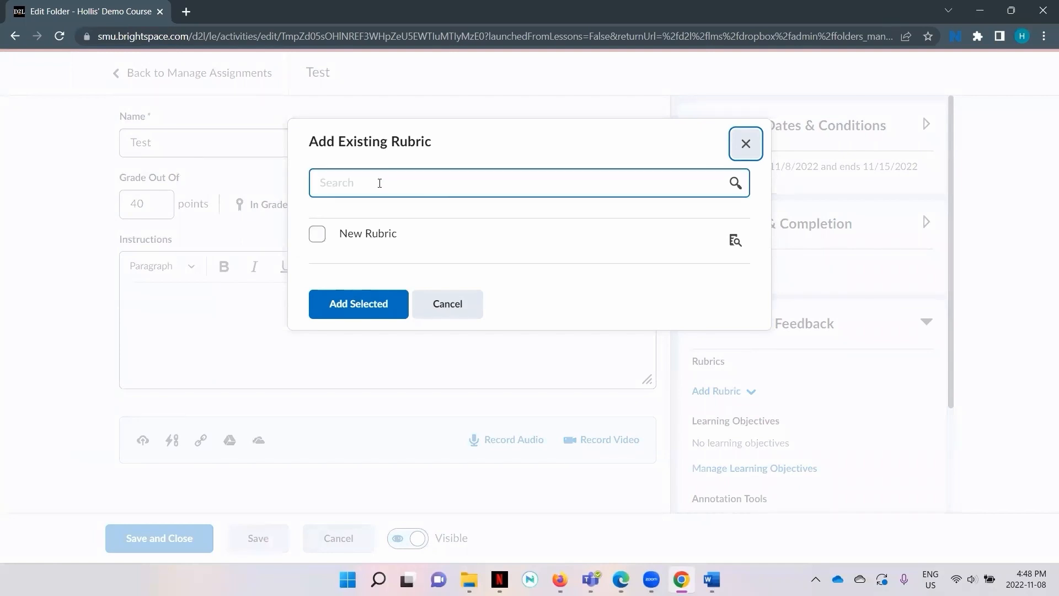
left_click(318, 235)
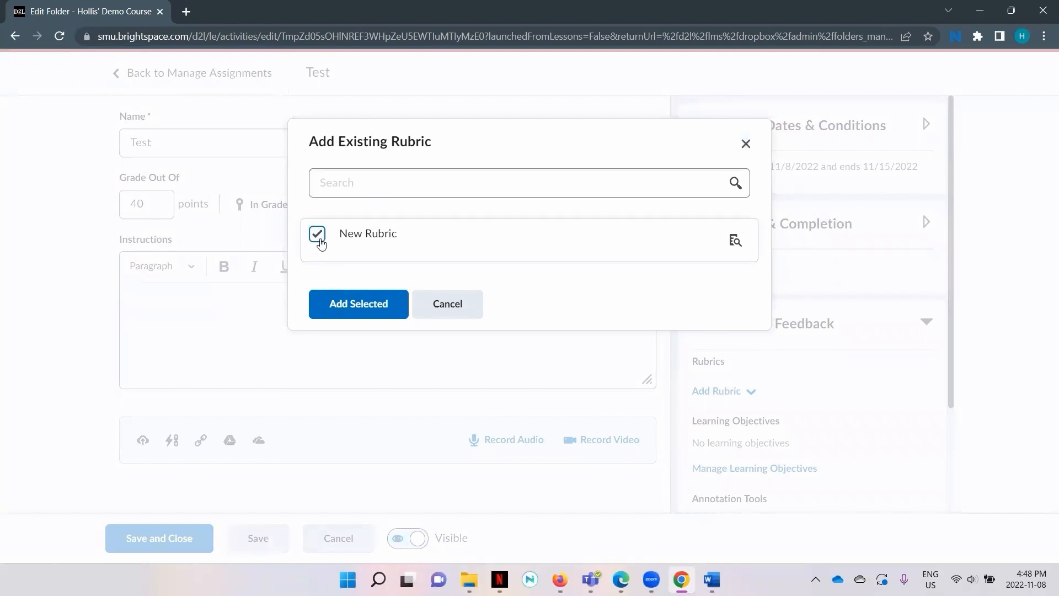
left_click(359, 303)
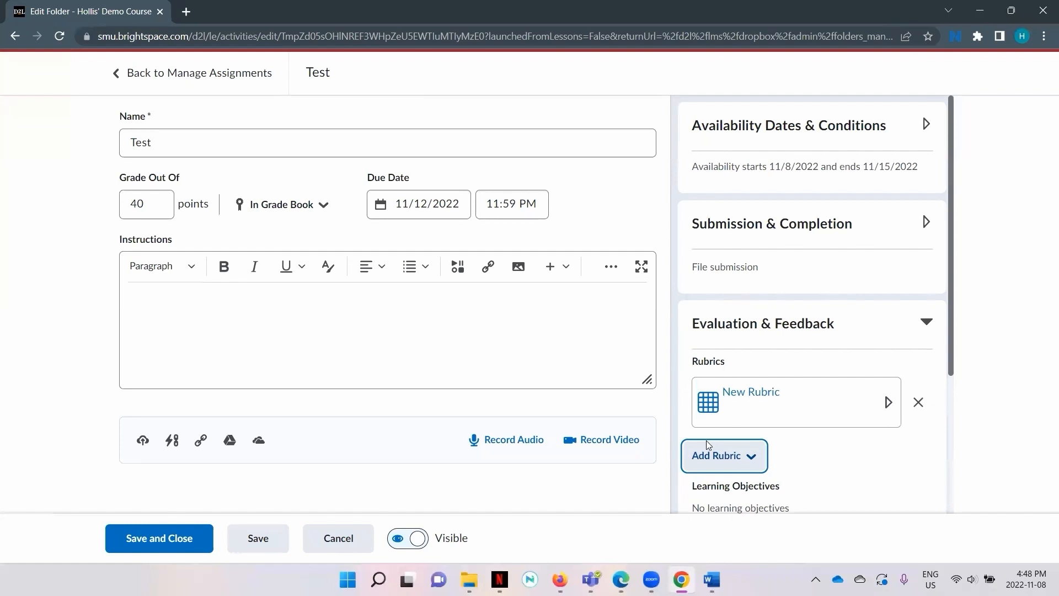
left_click(147, 549)
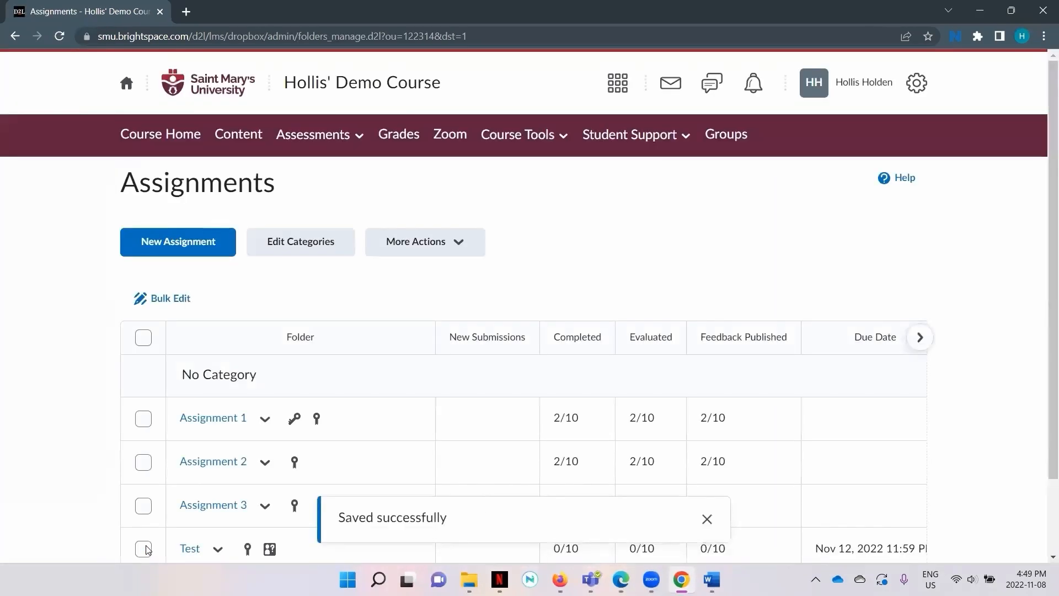
scroll(147, 549, "down", 2)
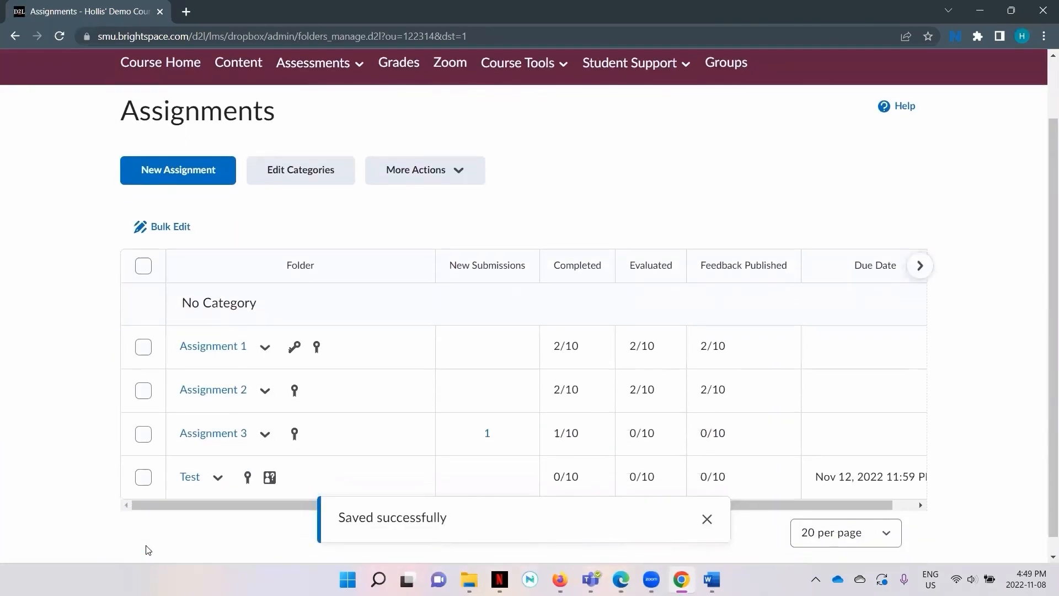